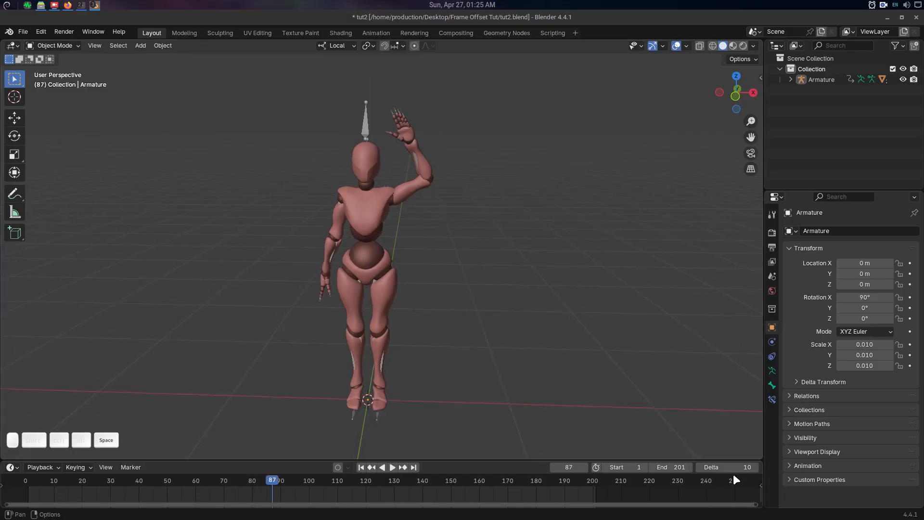
Set the timeline's frame offset Delta to 40 and the scene's end frame to 40.
double_click(737, 467)
type("40")
key("Return")
double_click(667, 469)
type("40")
key("Return")
key("space")
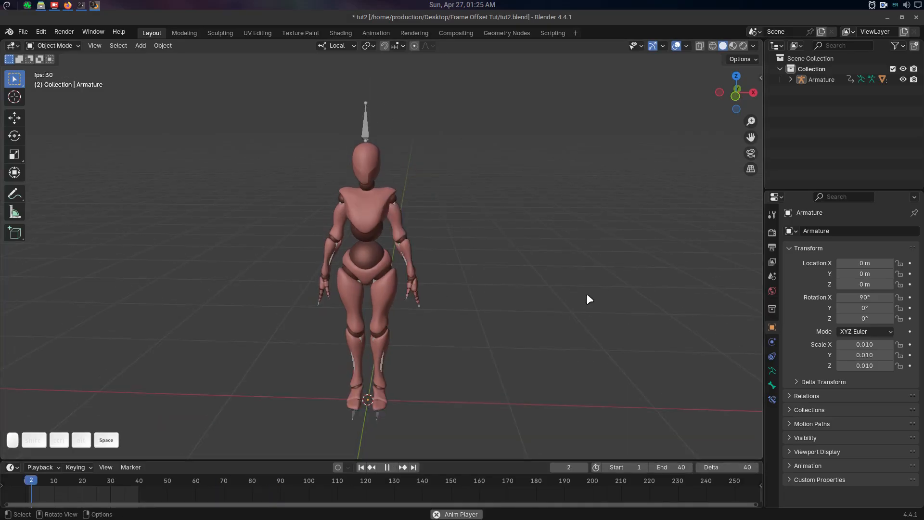
Play back the mannequin's arm animation and extend the scene's end frame to 51.
middle_click_drag(544, 293, 570, 288)
left_click_drag(678, 469, 686, 469)
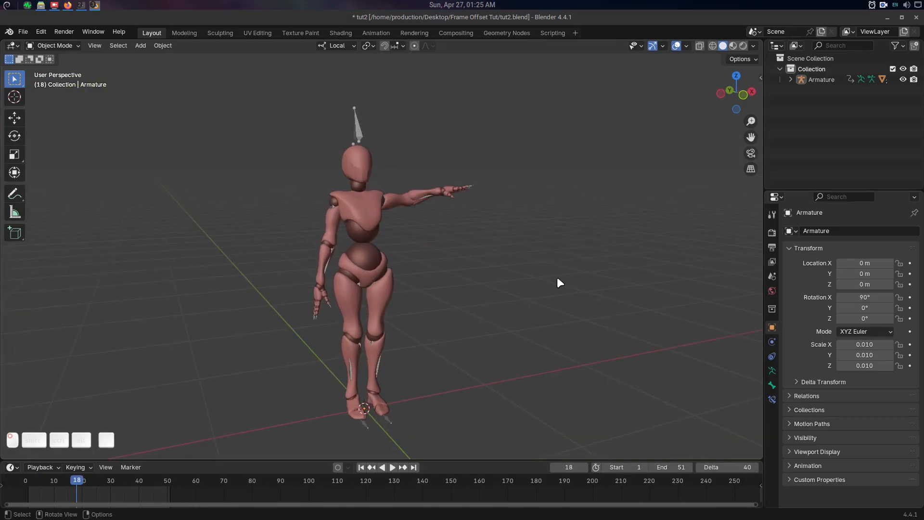
middle_click_drag(556, 276, 540, 278)
key("space")
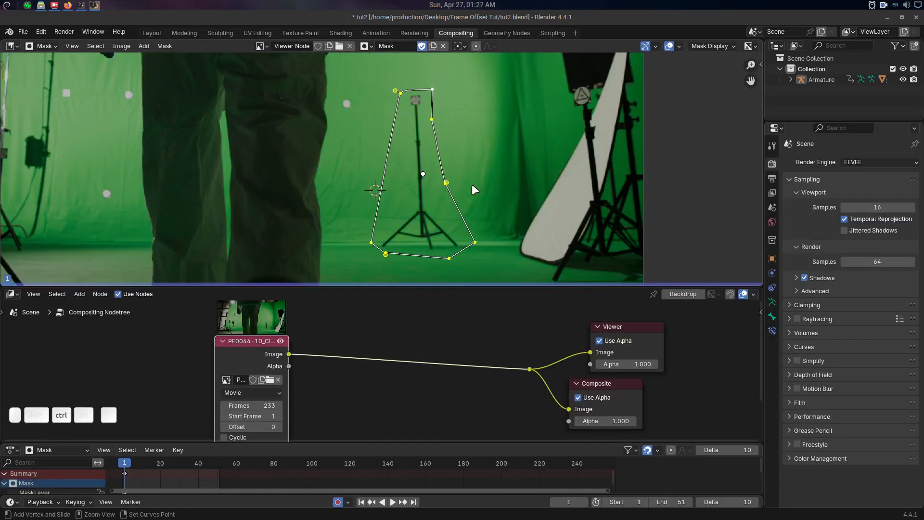
Advance the footage in 10-frame offsets, moving the mask to fit the light stand at frames 11 and 21.
key("Right")
key("g")
left_click(449, 196)
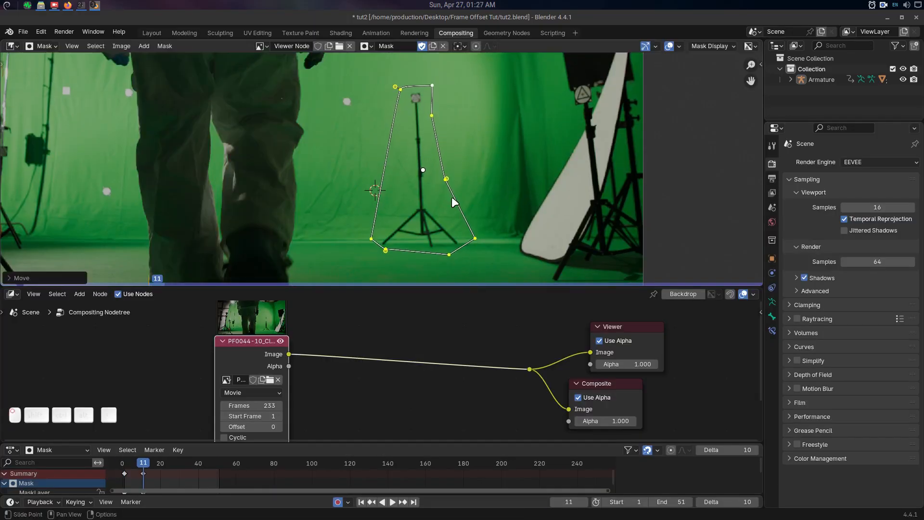
key("ctrl+Right")
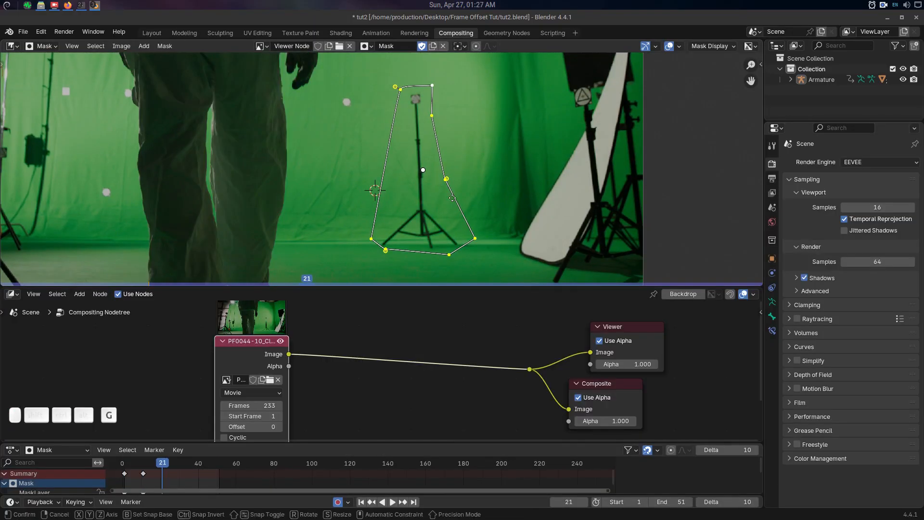
key("g")
left_click(449, 203)
key("ctrl+Right")
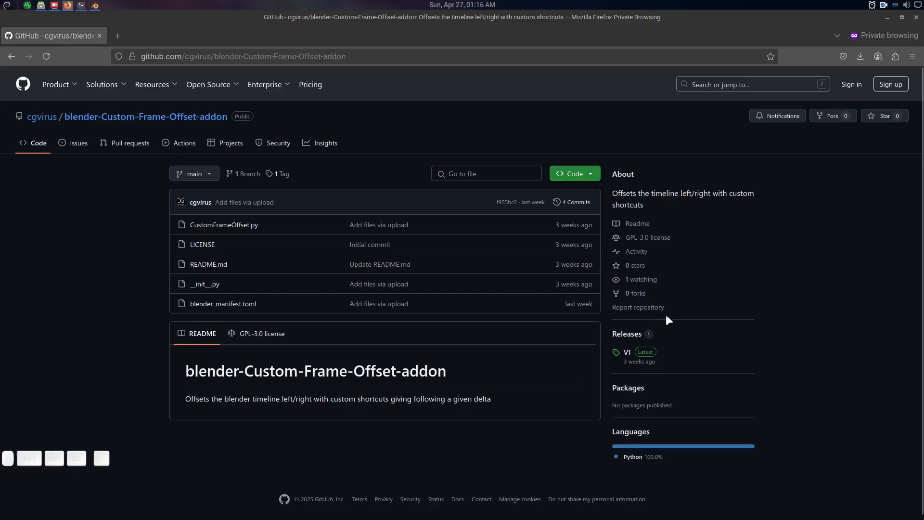
Download Custom_Frame_Offset-1.0.0.zip from the V1 release of the GitHub repository and put the browser away.
left_click(628, 334)
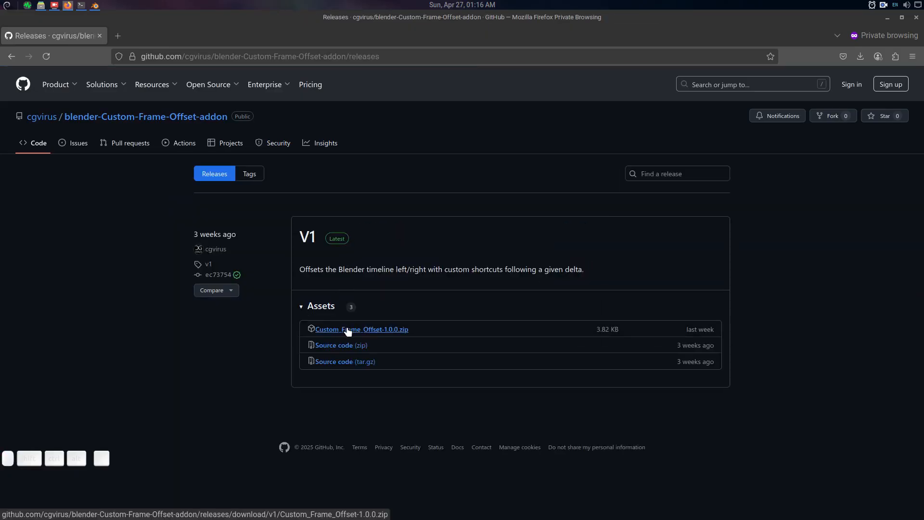
left_click(355, 331)
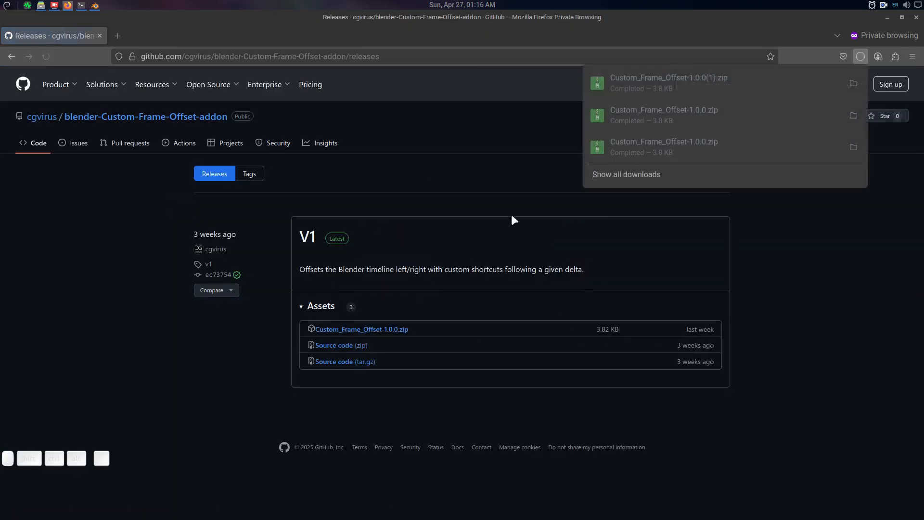
left_click(887, 17)
Install the add-on from disk in Blender's preferences, using Custom_Frame_Offset-1.0.0.zip in the Desktop folder.
left_click(40, 31)
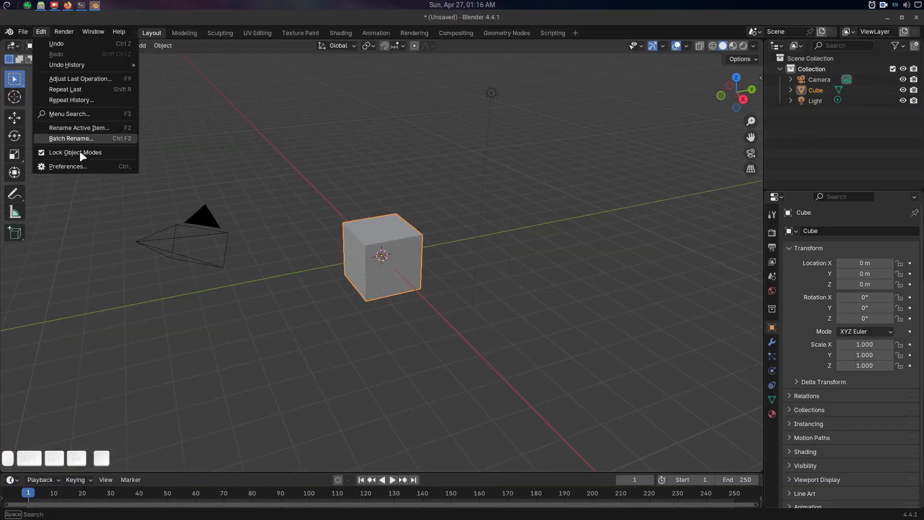
left_click(80, 167)
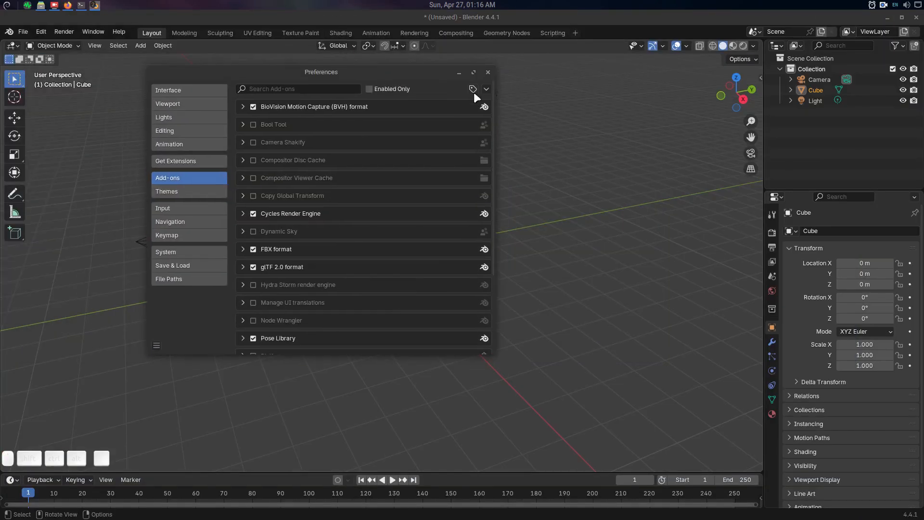
left_click(486, 89)
left_click(470, 112)
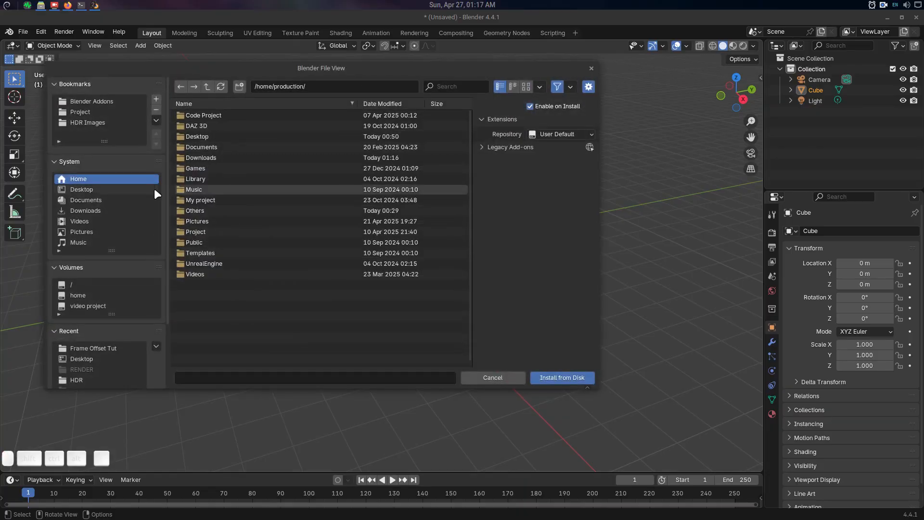
left_click(96, 191)
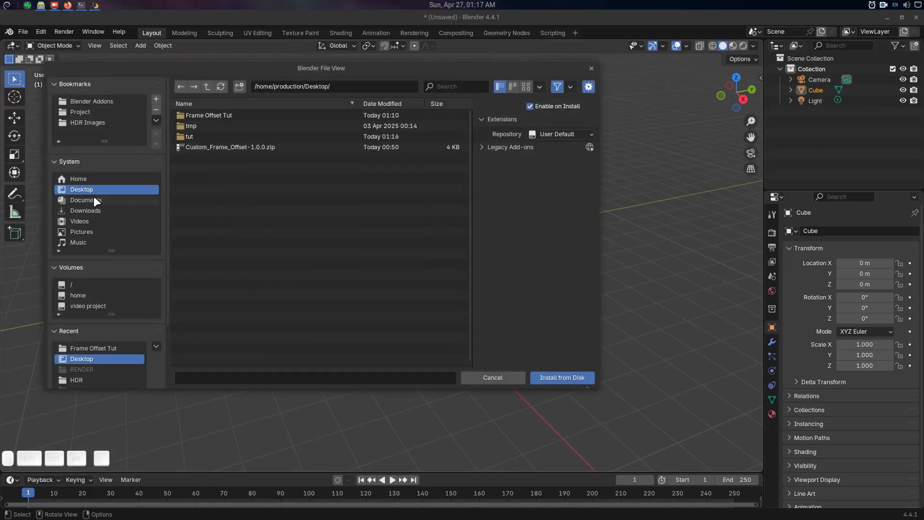
double_click(207, 146)
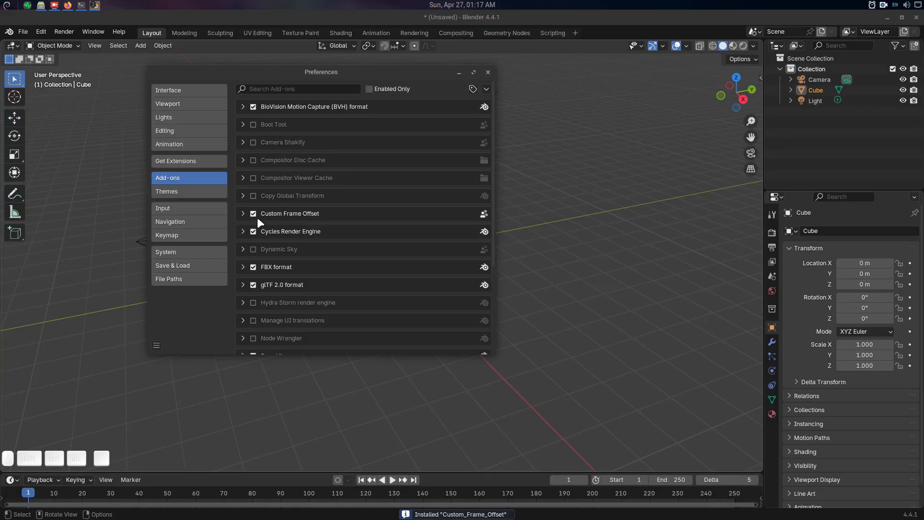
Filter the add-ons by "cus" and review the Custom Frame Offset details and shortcut instructions.
left_click(242, 214)
left_click(300, 89)
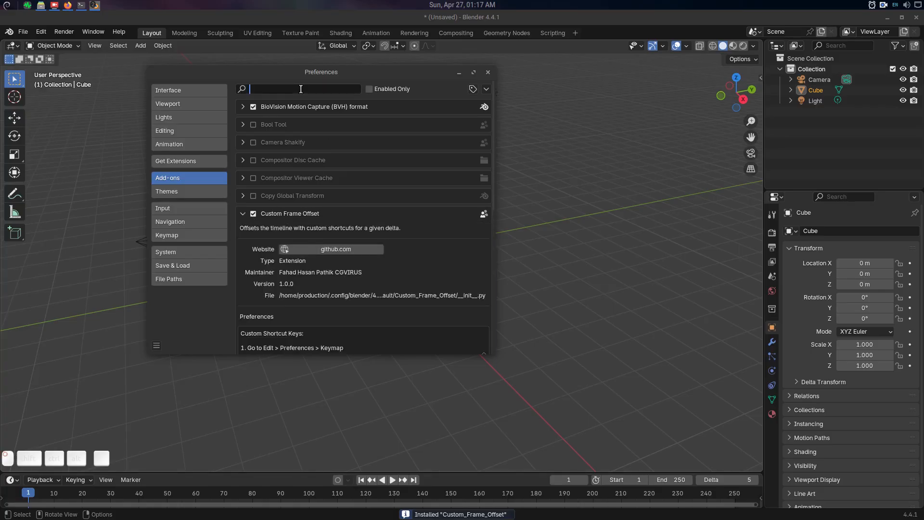
type("cus")
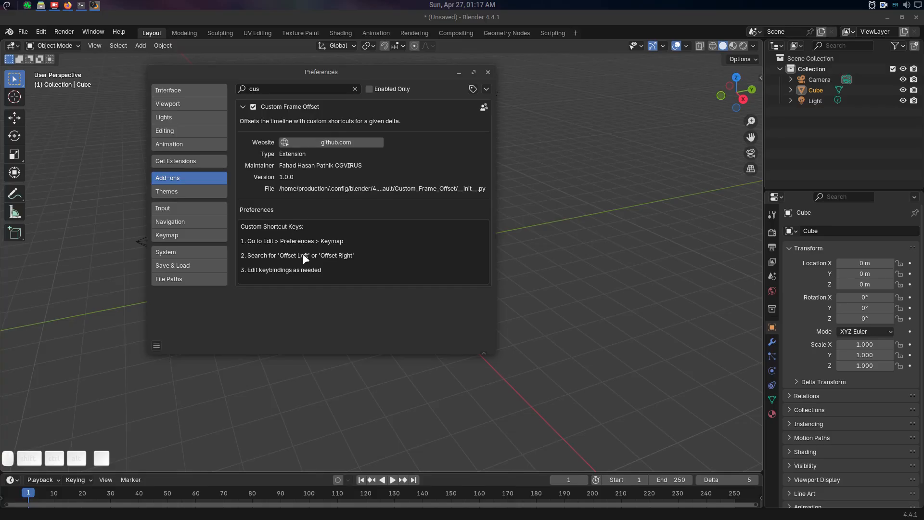
left_click(461, 72)
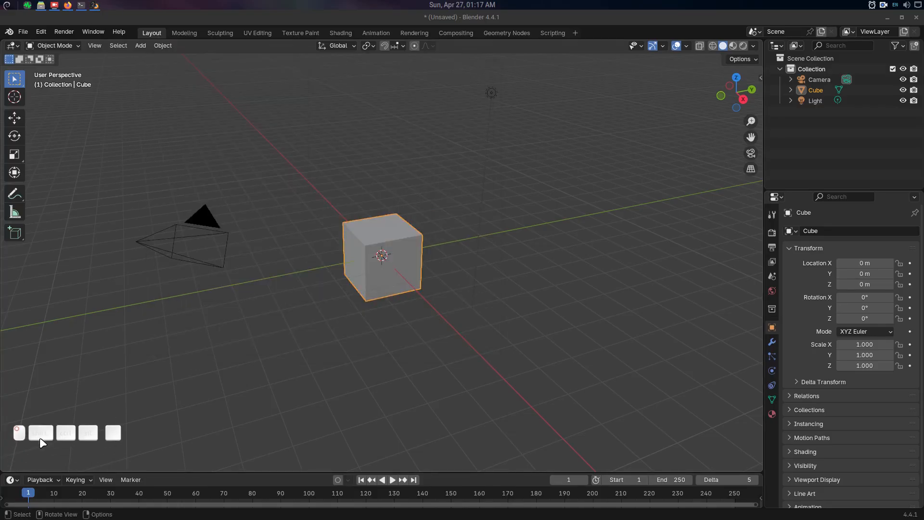
Switch the Use Custom Offset option off and on again in the timeline's playback settings.
left_click(41, 480)
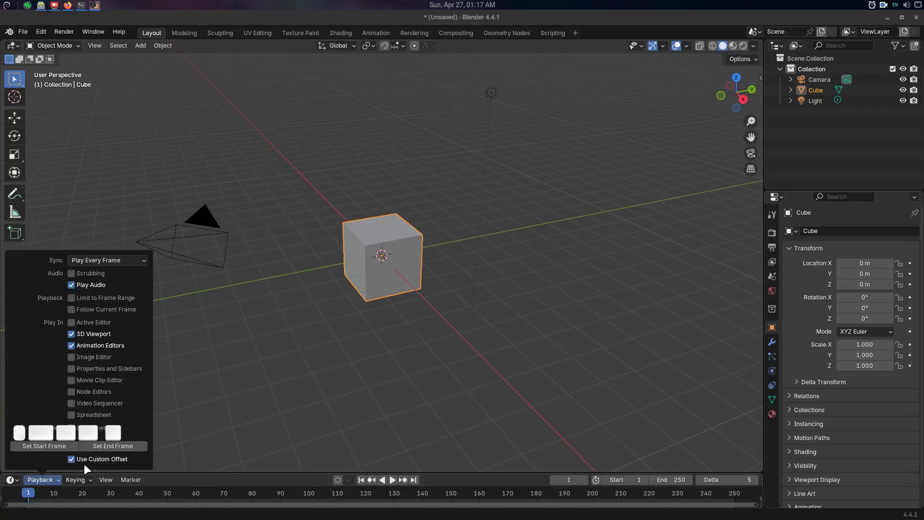
left_click_drag(85, 432, 134, 69)
left_click(45, 478)
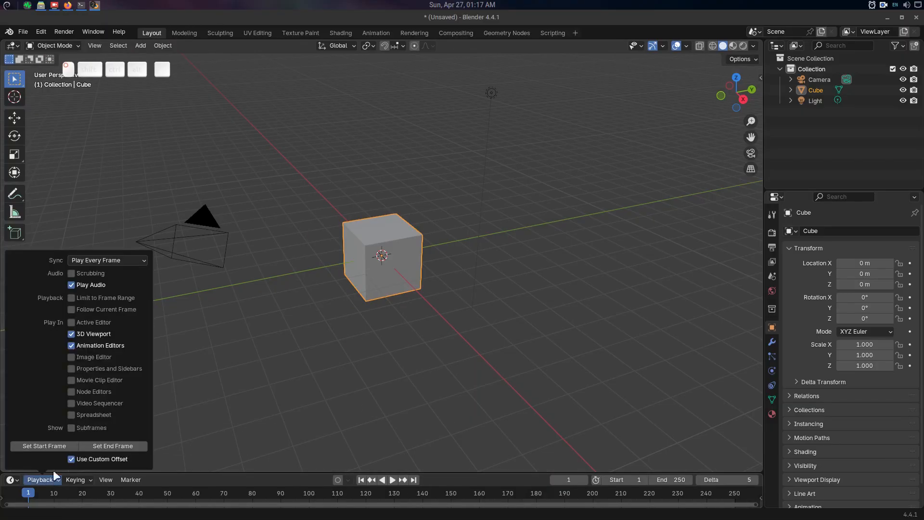
left_click(83, 459)
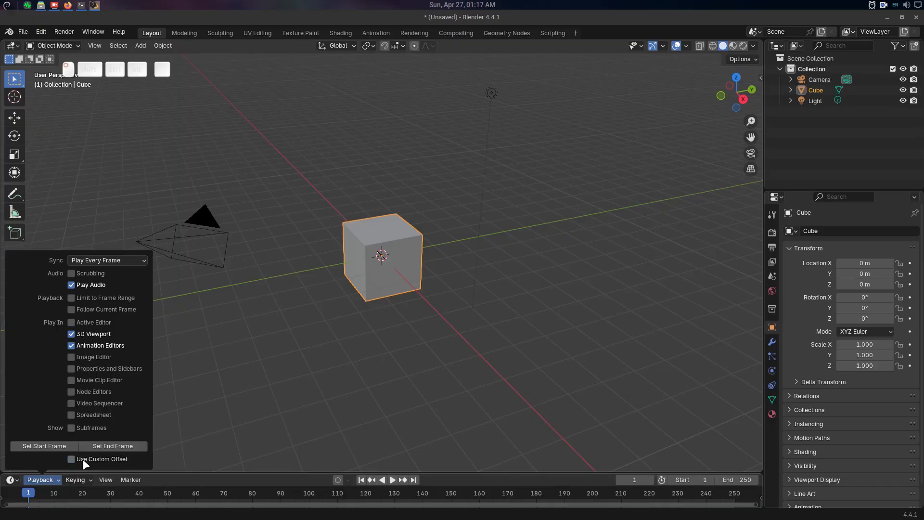
left_click(83, 460)
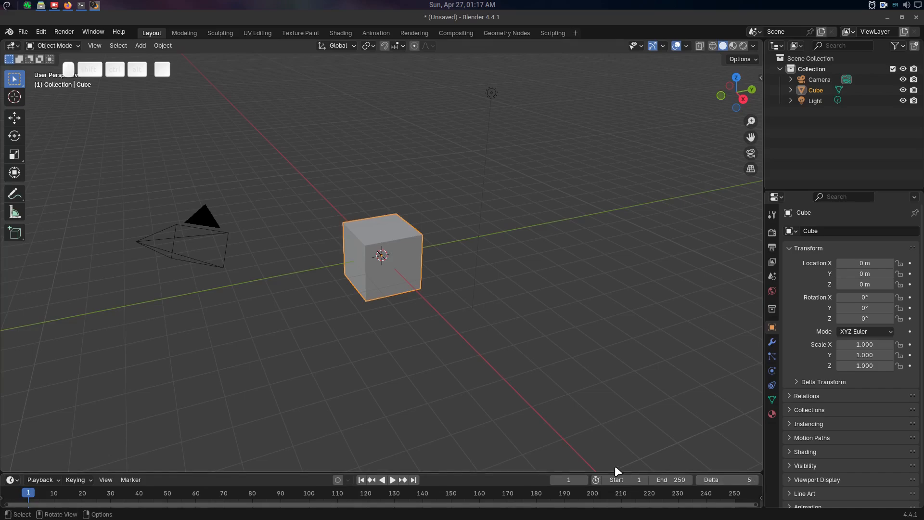
Enlarge the timeline area and set the frame offset Delta to 10.
left_click_drag(583, 472, 583, 441)
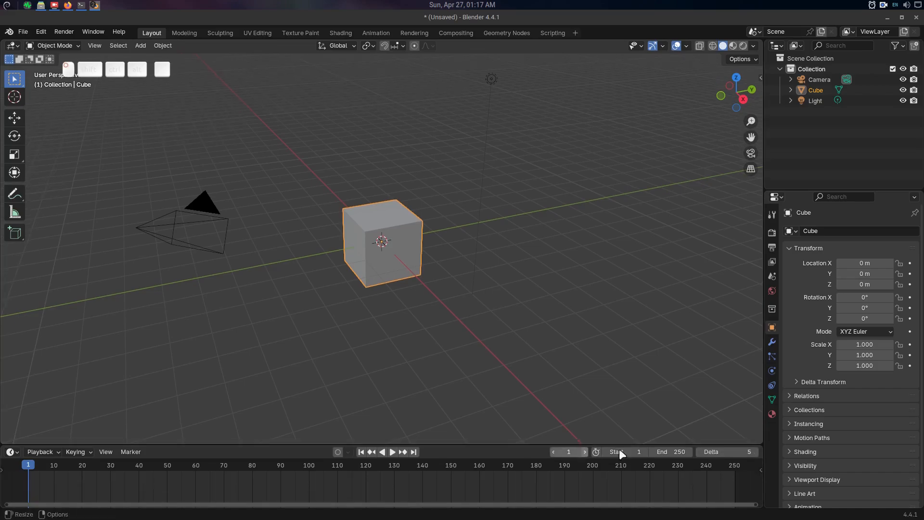
left_click(729, 453)
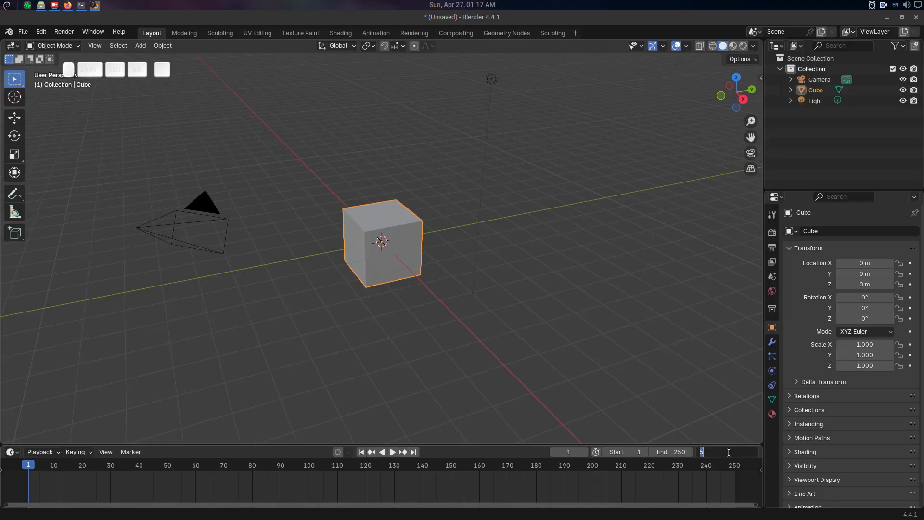
type("10")
key("Return")
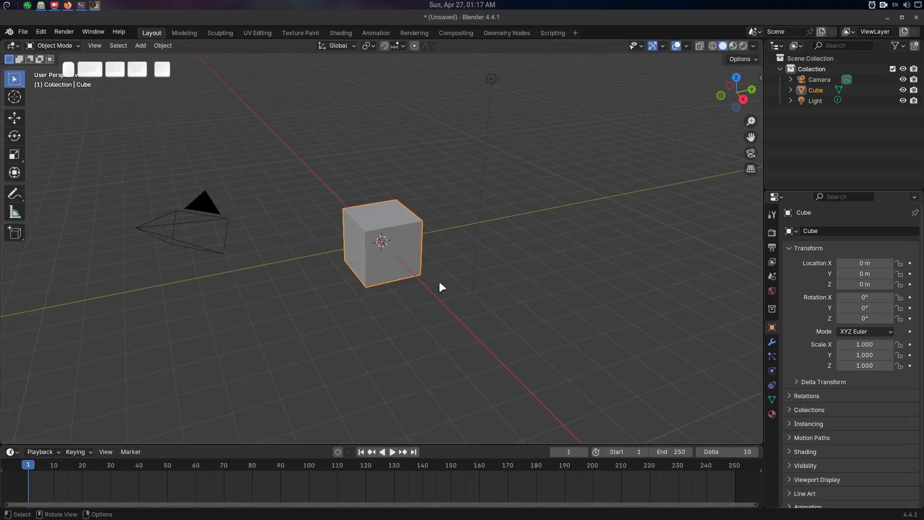
left_click_drag(167, 70, 115, 419)
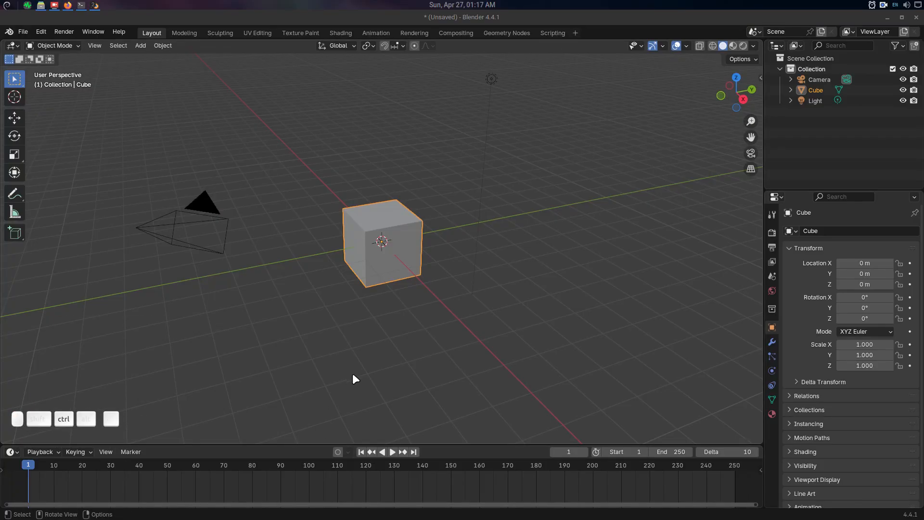
Test the 10-frame offset by jumping the playhead forward several times and back to frame 1.
left_click_drag(185, 465, 88, 481)
key("shift+Left")
key("ctrl+Right")
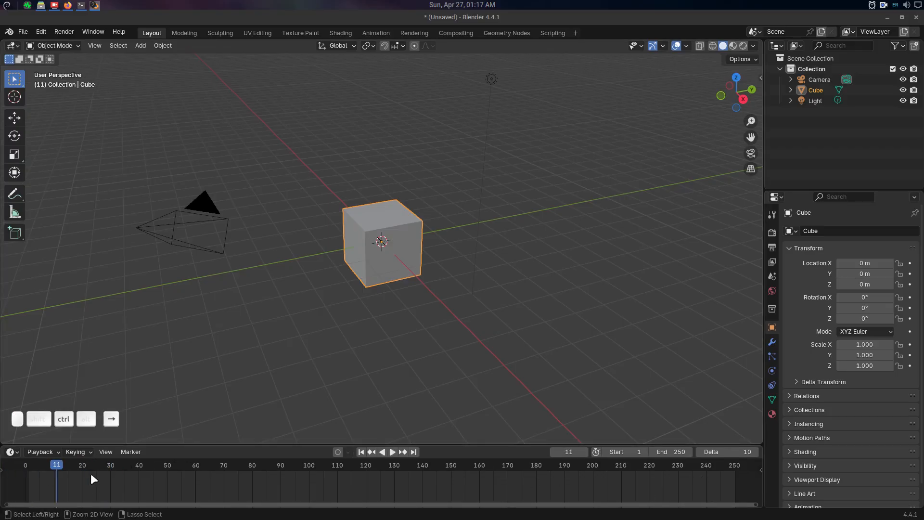
key("ctrl+Right")
key("ctrl+Right")
key("ctrl+Left")
key("ctrl+Left")
key("ctrl+Left")
key("ctrl+Left")
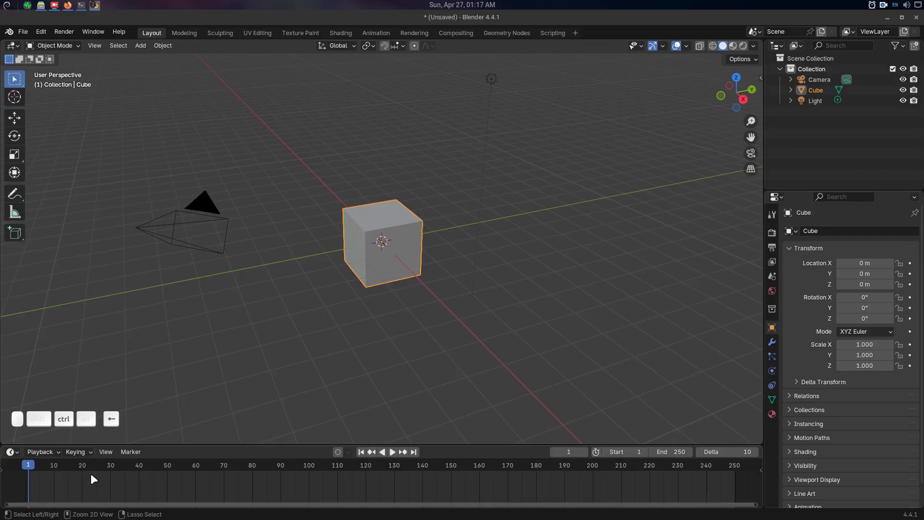
Set the offset Delta to 15 and jump the playhead forward and back to frame 1 in 15-frame offsets.
left_click_drag(736, 454, 759, 453)
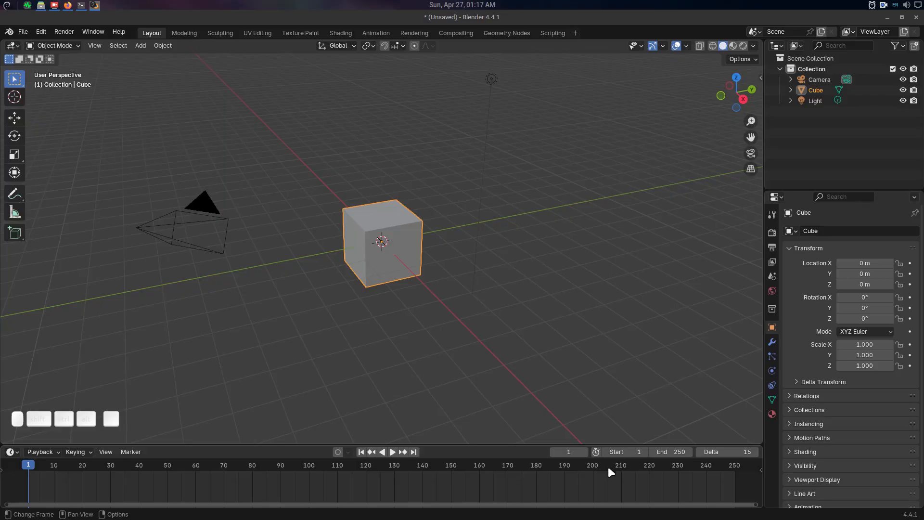
key("ctrl+Right")
key("ctrl+Right")
key("ctrl+Right")
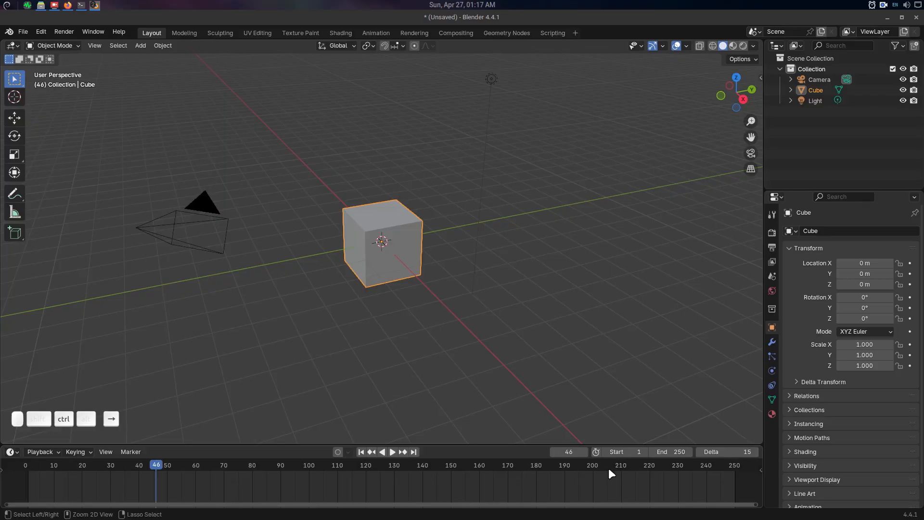
key("ctrl+Right")
key("ctrl+Right")
key("ctrl+Right")
key("ctrl+Right")
key("ctrl+Left")
key("ctrl+Left")
key("ctrl+Left")
key("ctrl+Left")
key("ctrl+Left")
key("ctrl+Left")
key("ctrl+Left")
key("ctrl+Right")
key("ctrl+Left")
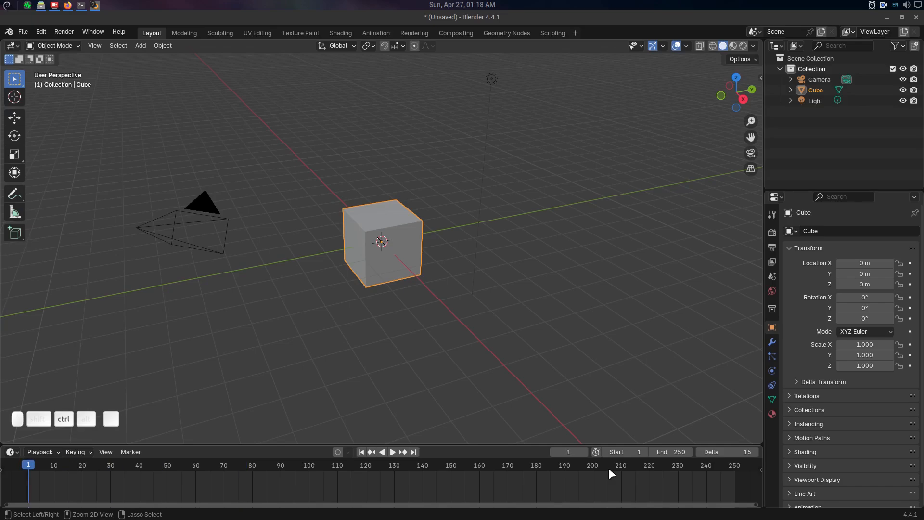
Set the offset Delta to 50 and jump the playhead forward and back to frame 1 in 50-frame offsets.
left_click(725, 453)
type("50")
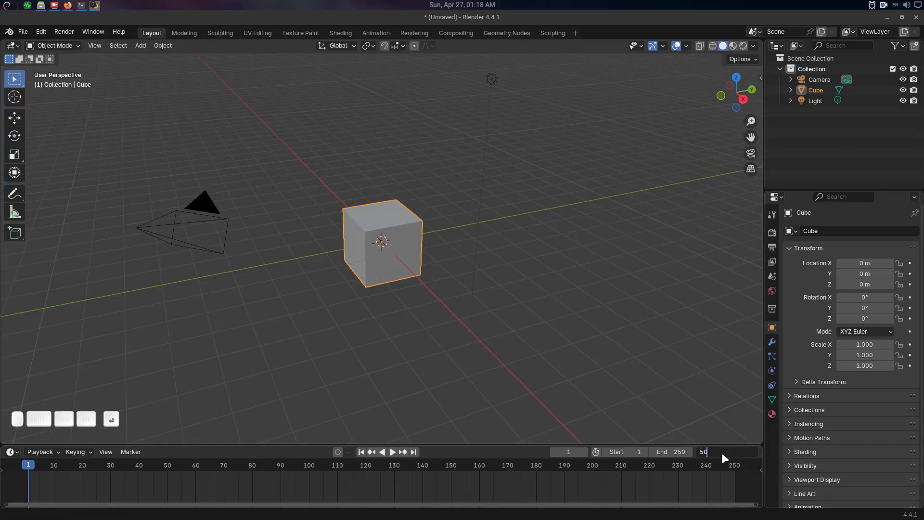
key("Return")
key("ctrl+Right")
key("ctrl+Right")
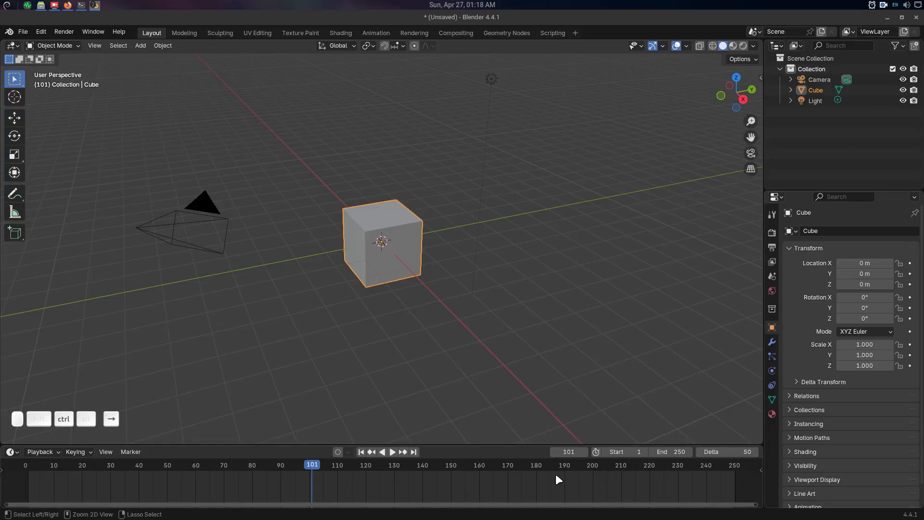
key("ctrl+Right")
key("ctrl+Right")
key("ctrl+Left")
key("ctrl+Left")
key("ctrl+Left")
key("ctrl+Left")
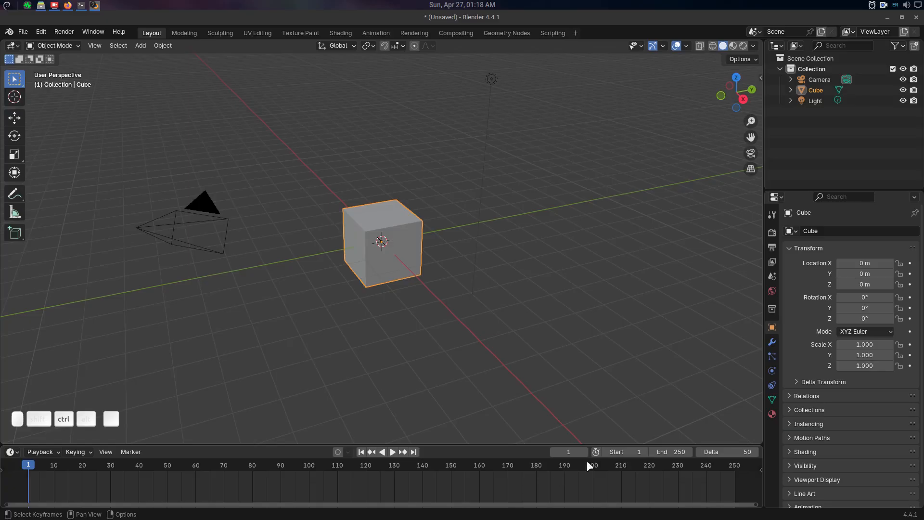
Set the offset Delta to 10 frames and make the timeline area slightly shorter.
left_click(712, 451)
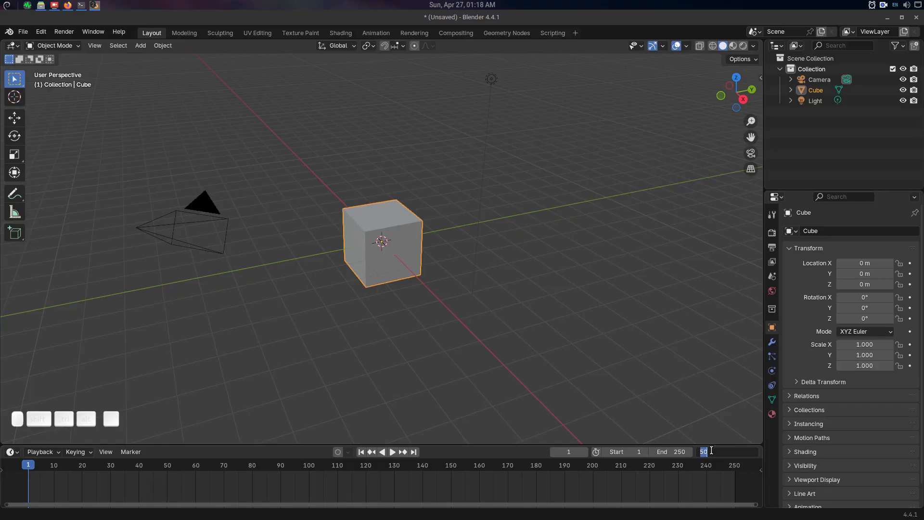
type("10")
key("Return")
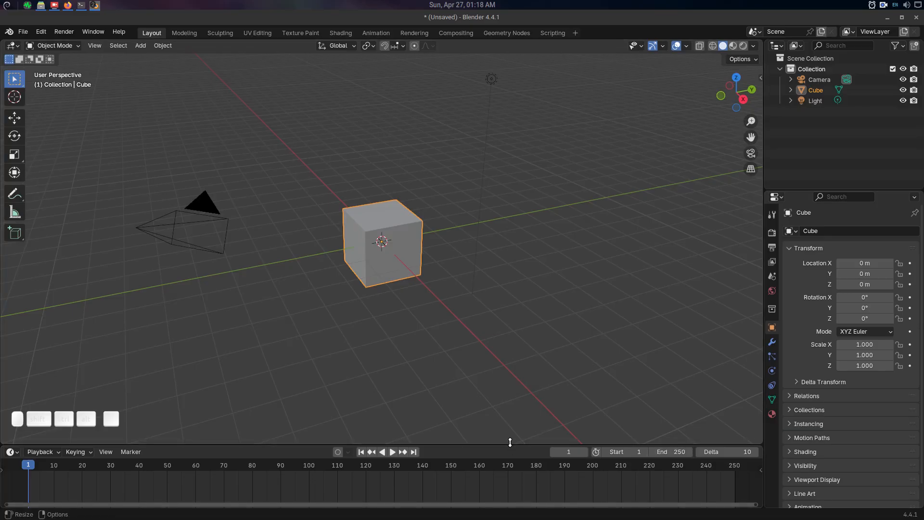
left_click_drag(510, 443, 510, 454)
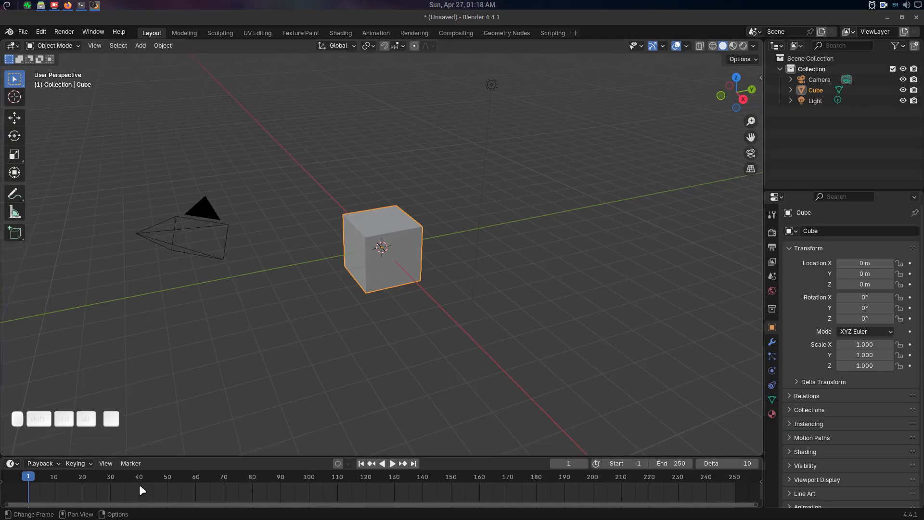
Open the add-on preferences and clear the search filter from the add-ons list.
middle_click_drag(407, 294, 400, 269)
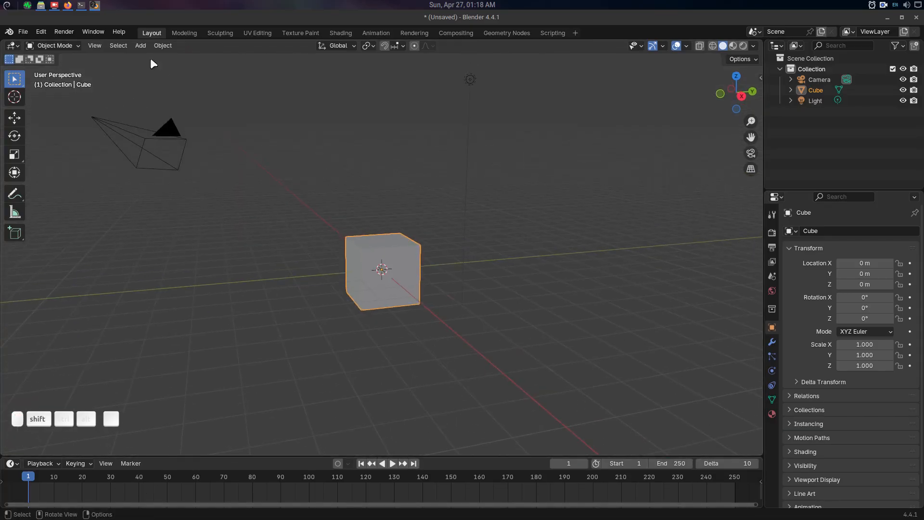
left_click(41, 32)
left_click(62, 168)
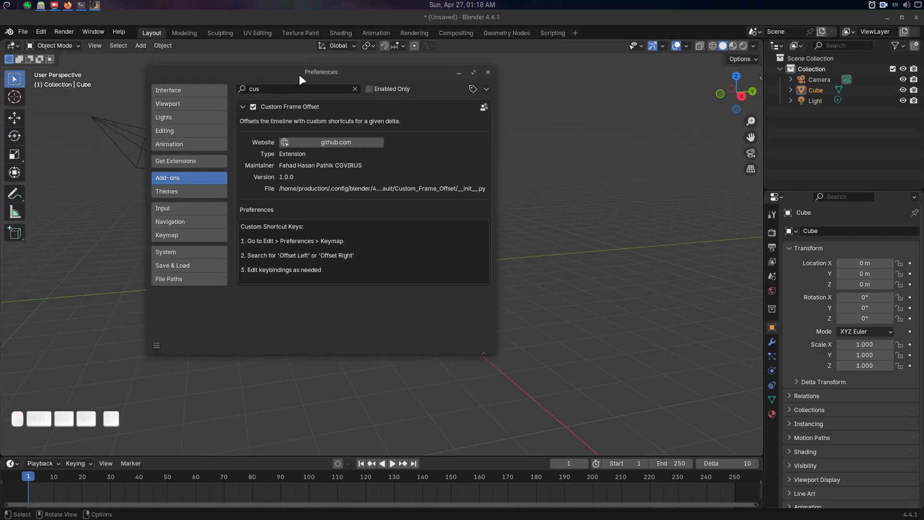
left_click_drag(299, 74, 310, 80)
left_click(291, 94)
key("BackSpace")
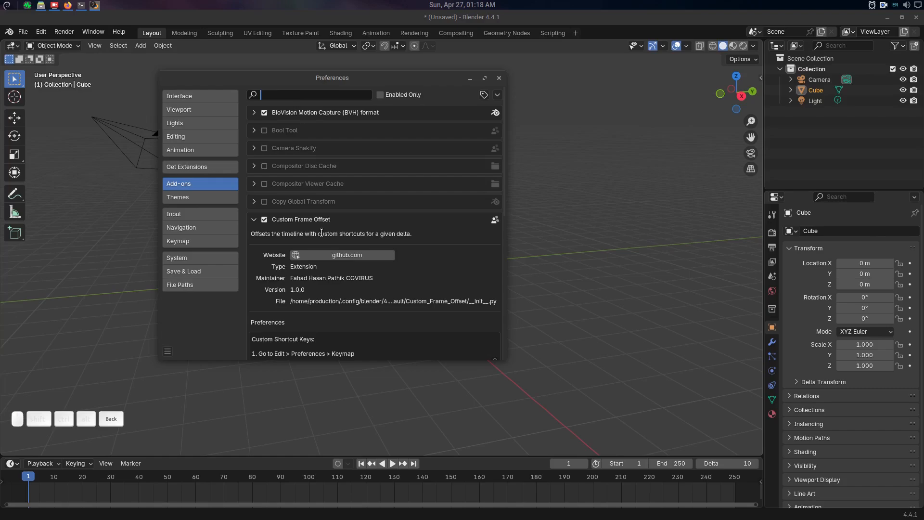
left_click(204, 187)
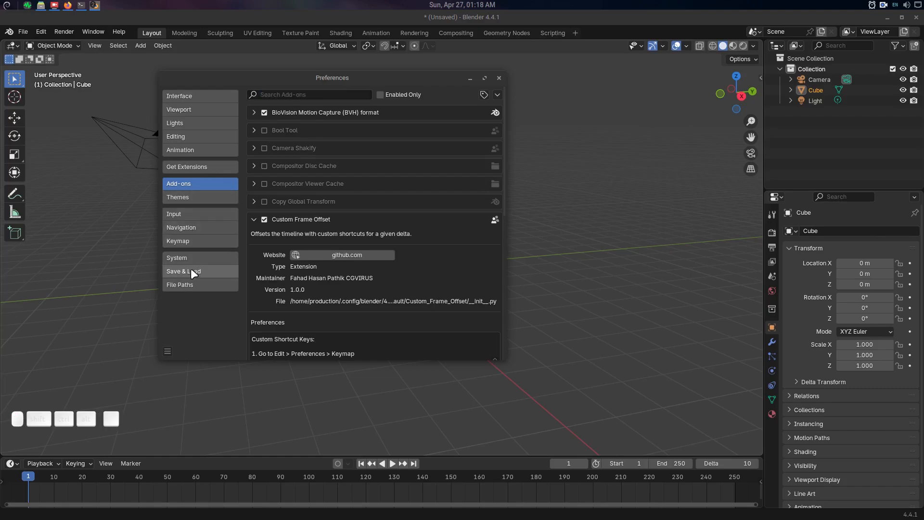
Search the keymap preferences for "cus", and replace that search with "frame".
left_click(196, 239)
left_click(390, 108)
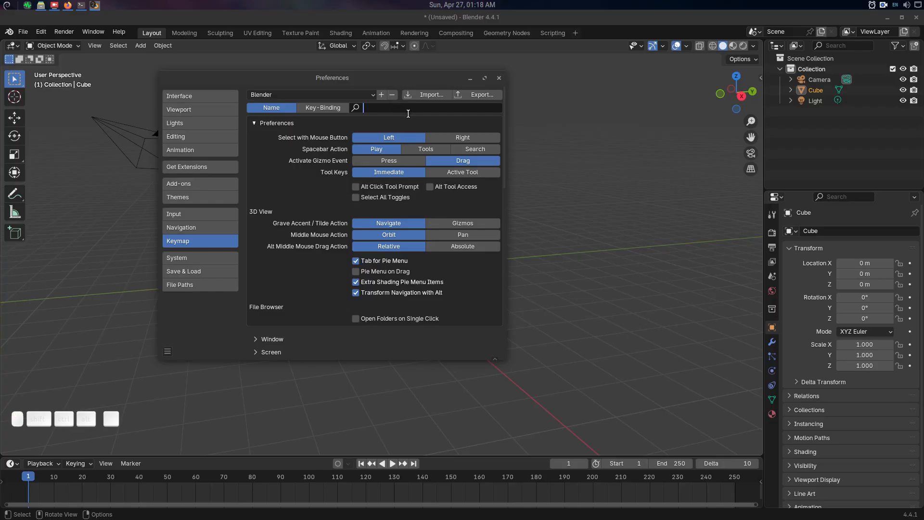
type("cus")
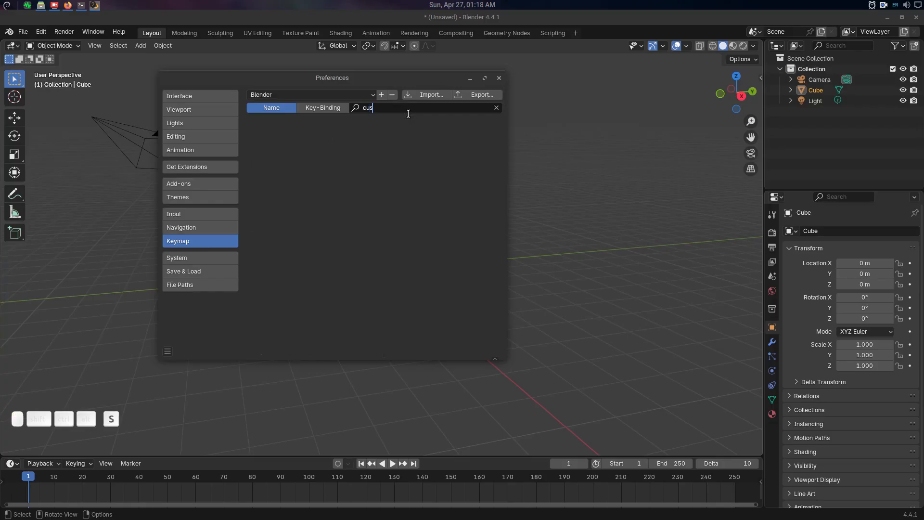
key("BackSpace")
key("BackSpace")
key("BackSpace")
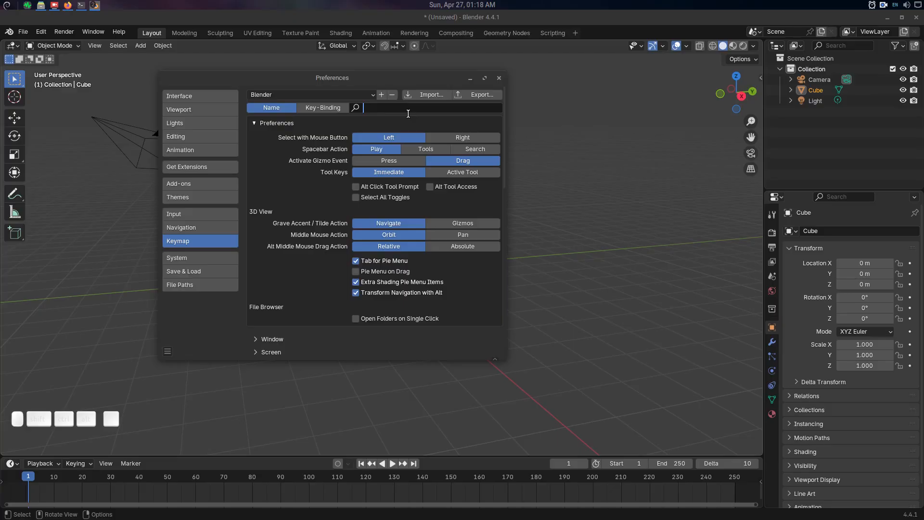
type("frame")
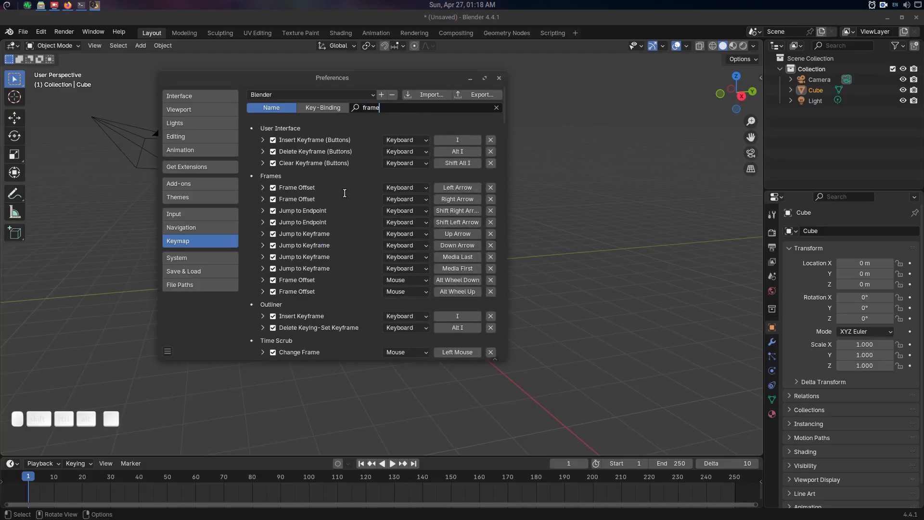
Check the shortcut instructions of the Custom Frame Offset add-on and search the keymap for "offset".
left_click(190, 186)
scroll(338, 227, "down", 2)
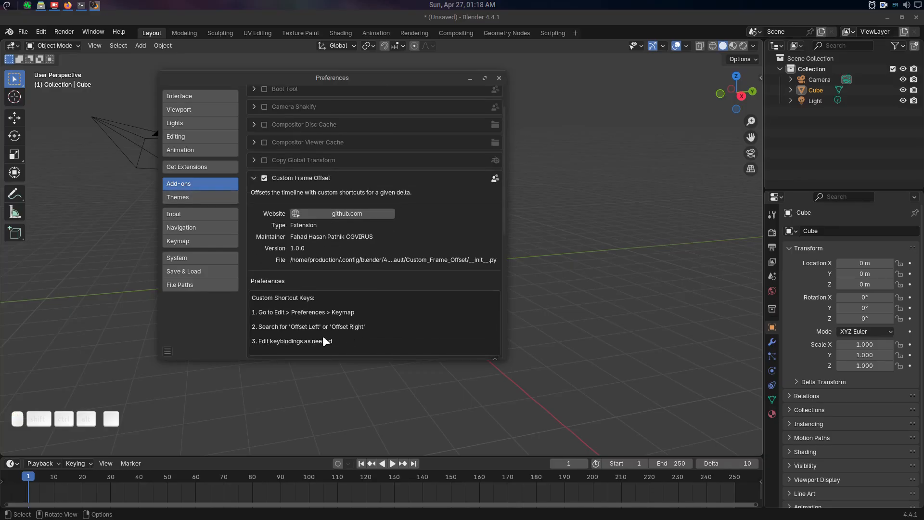
left_click(183, 242)
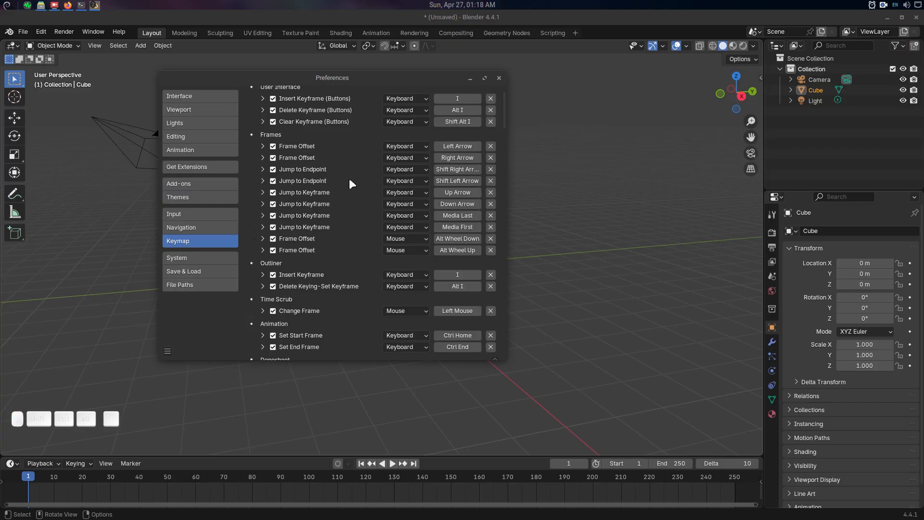
scroll(403, 154, "up", 2)
left_click(423, 107)
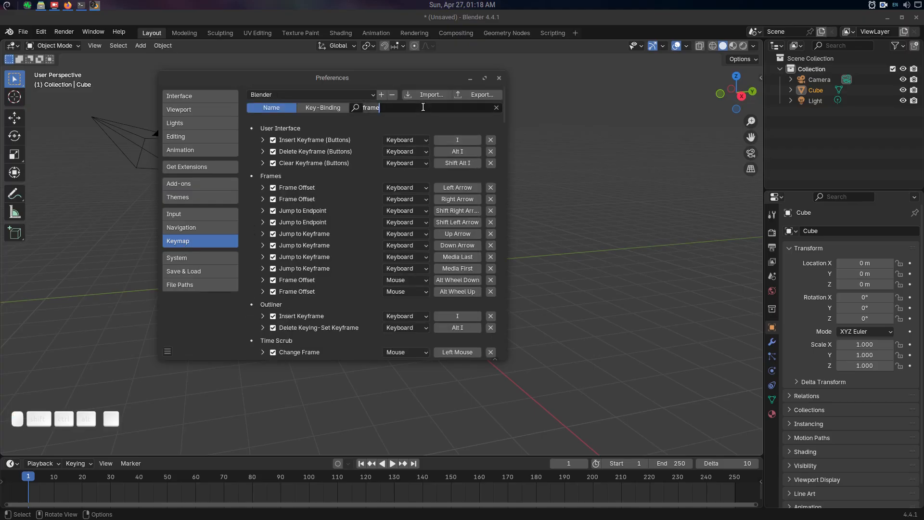
type("offset")
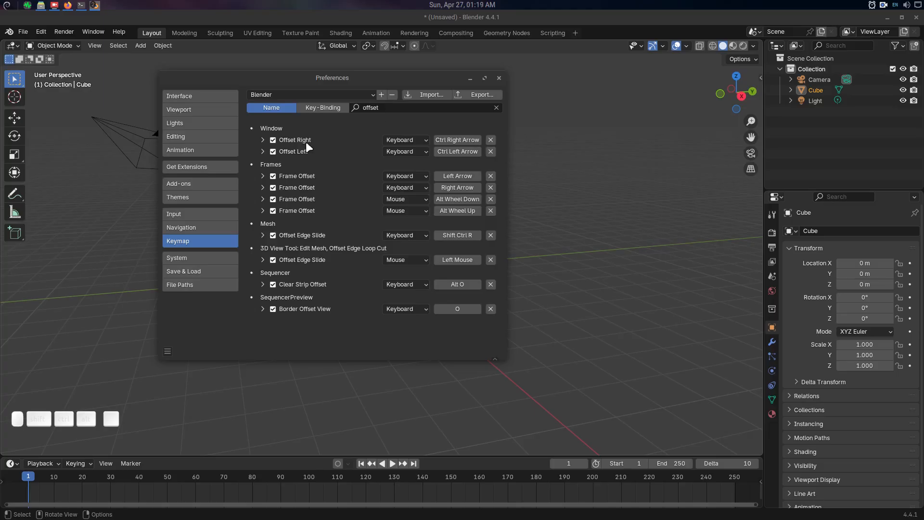
Expand the Offset Left and Offset Right keymap entries to examine their shortcuts, and close the Preferences.
left_click(263, 152)
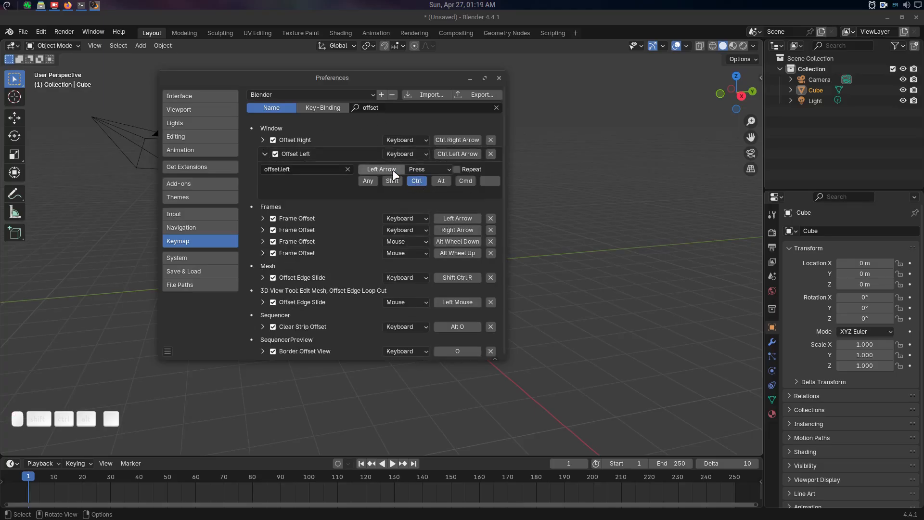
left_click(264, 141)
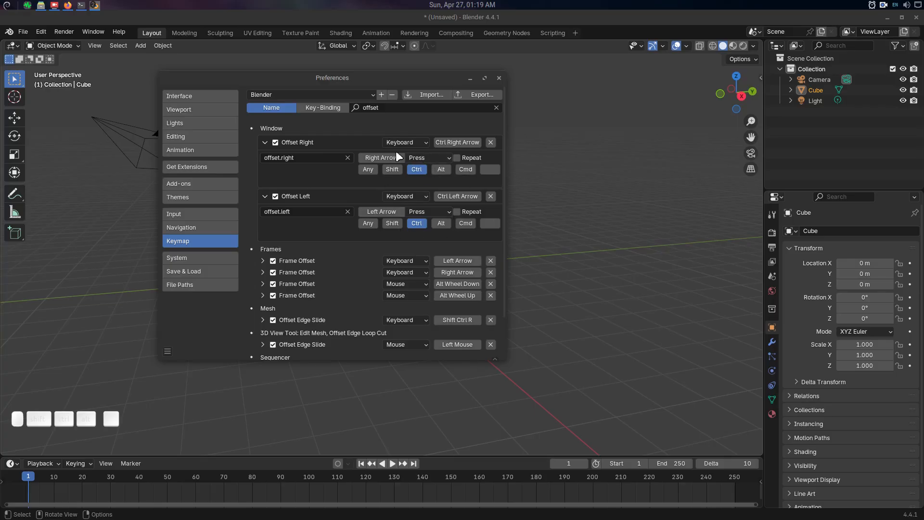
left_click(499, 77)
middle_click_drag(477, 266, 418, 244)
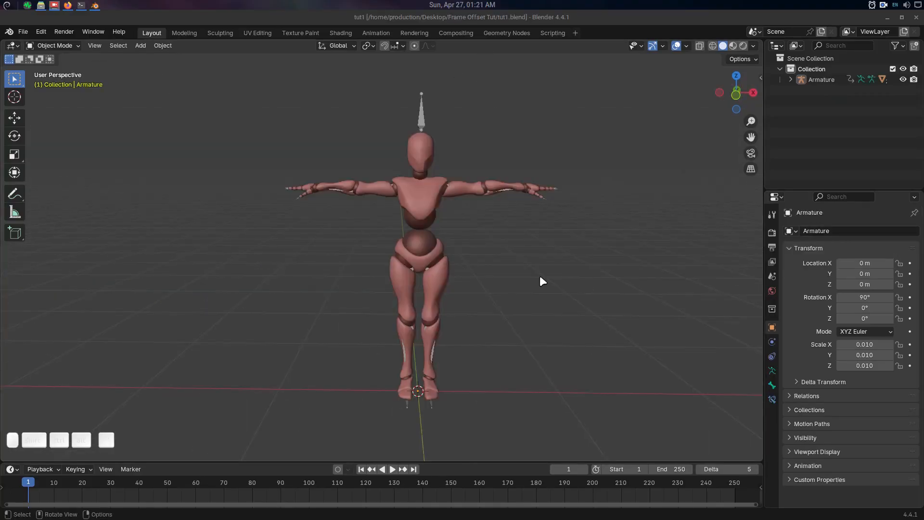
Select the mannequin's armature and switch it to Pose Mode.
middle_click_drag(539, 275, 461, 181)
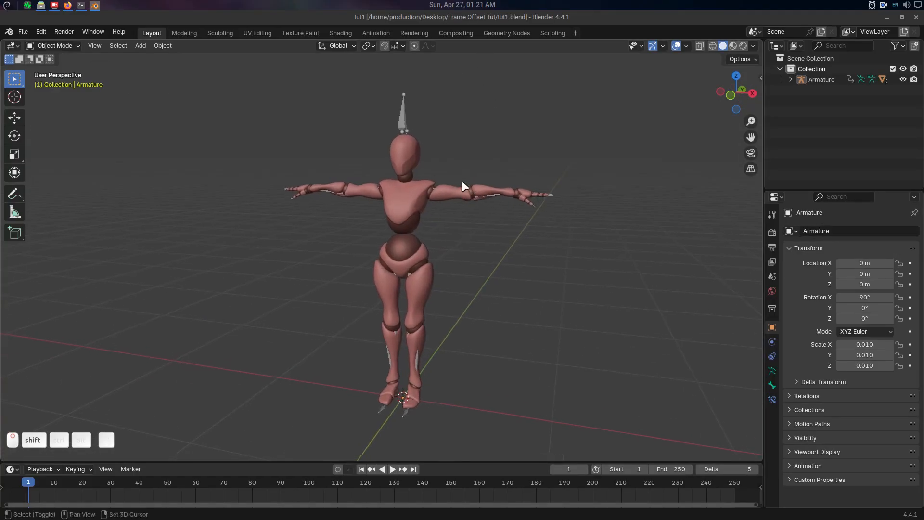
left_click(401, 110)
key("ctrl+Tab")
left_click(409, 172)
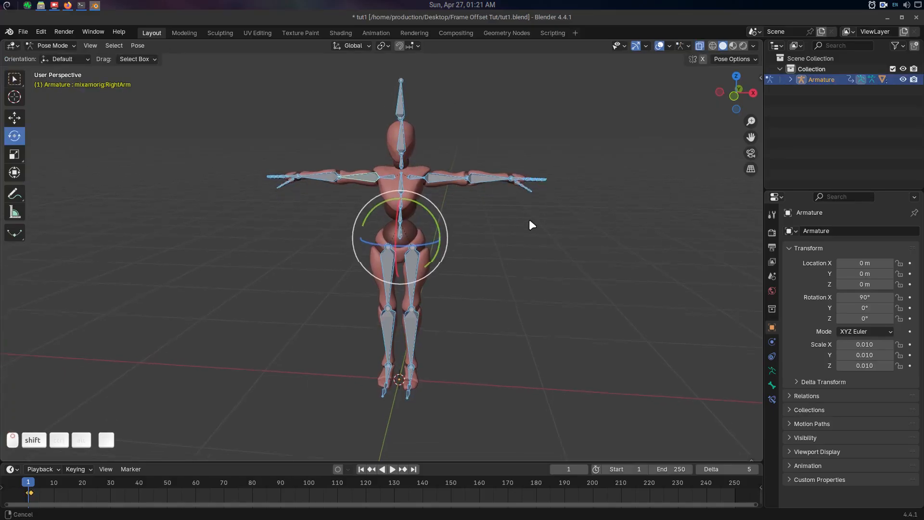
Select all bones, delete their existing keyframes and return the playhead to frame 1.
key("a")
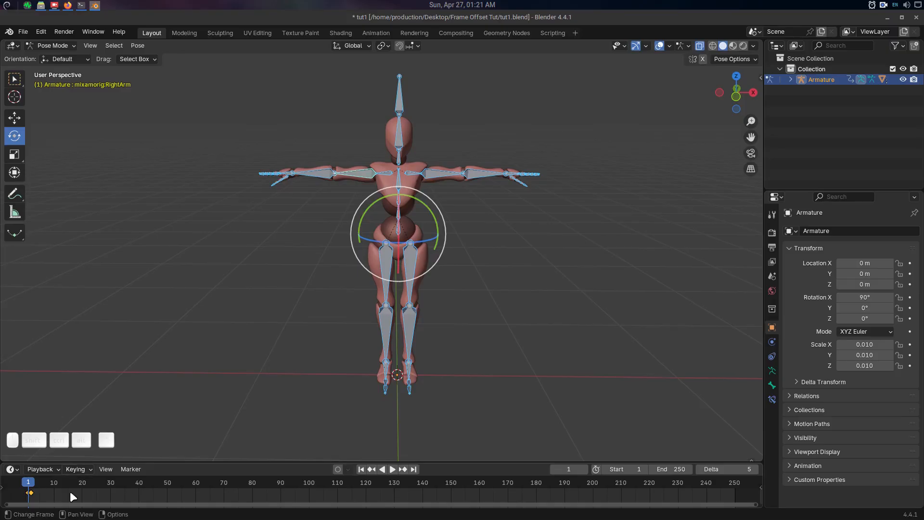
key("Delete")
left_click_drag(54, 491, 91, 483)
key("shift+Left")
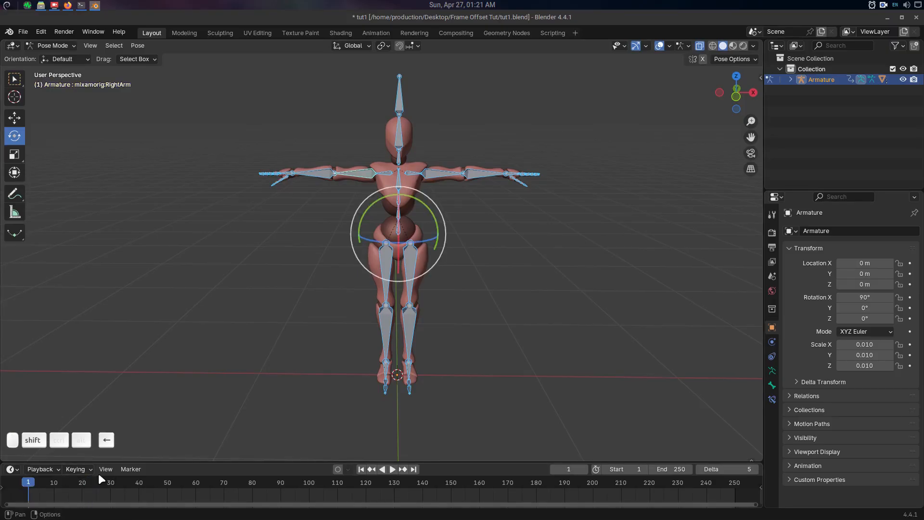
Rotate both upper arms down to the body's sides, entering -75 degrees for the right upper arm.
left_click(434, 173)
left_click_drag(454, 150, 448, 208)
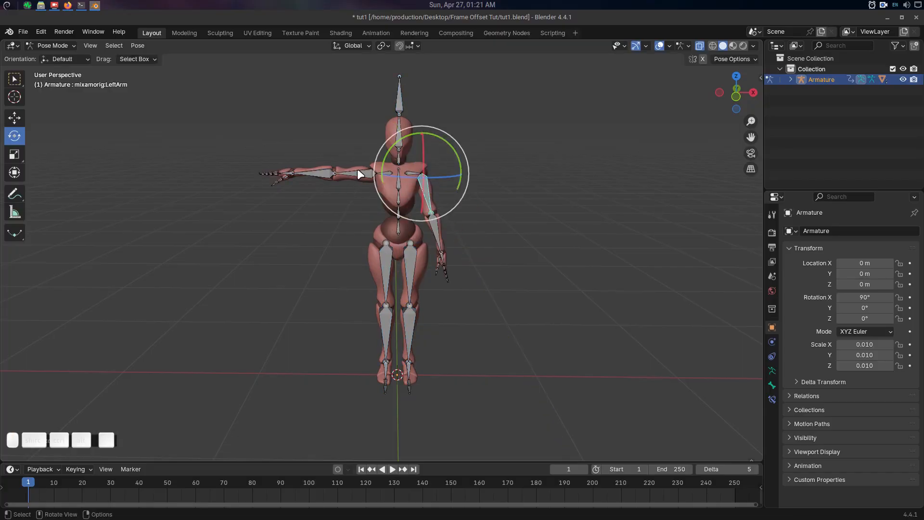
left_click(358, 173)
left_click_drag(397, 135, 388, 137)
type("75-")
left_click(482, 188)
middle_click_drag(465, 207, 447, 299, "shift")
Turn on auto keying and insert a keyframe for the left upper arm at frame 1.
left_click(417, 200)
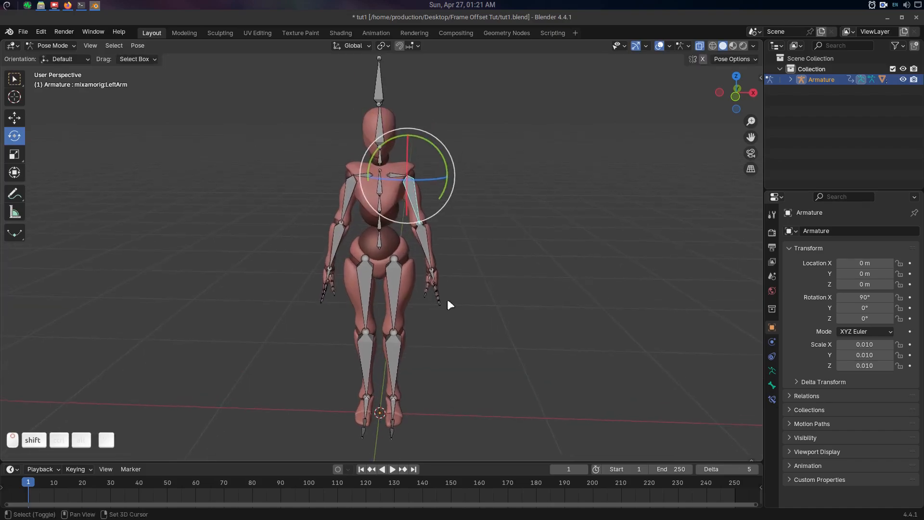
left_click(338, 470)
middle_click_drag(487, 265, 483, 279, "shift")
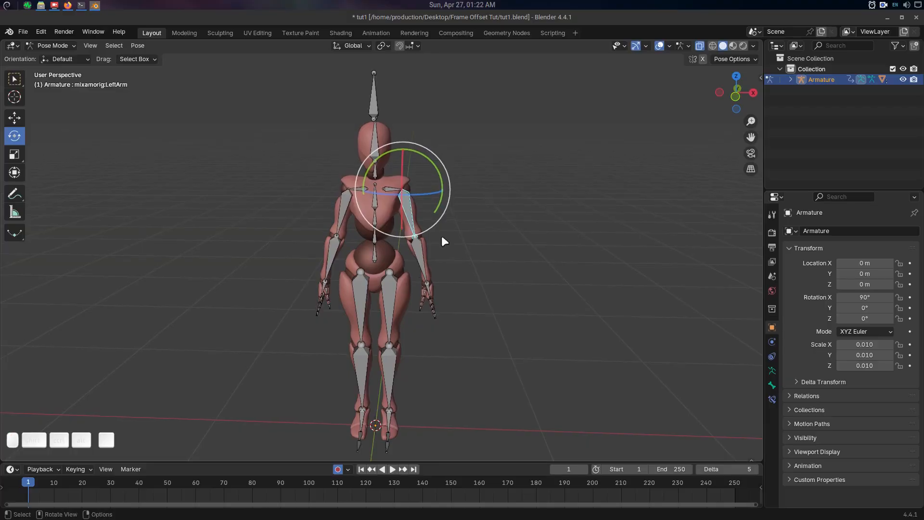
key("i")
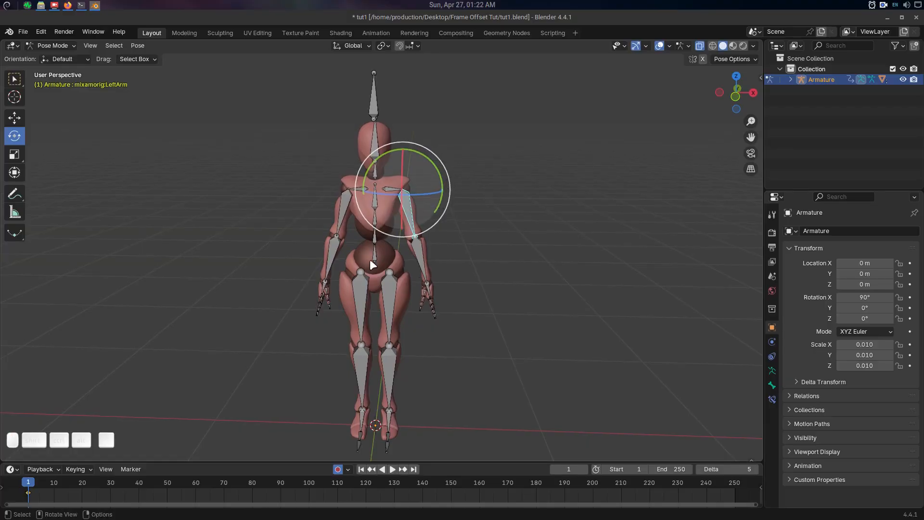
Set the offset Delta to 15, jump to frame 16 and raise the left arm to horizontal.
left_click(738, 467)
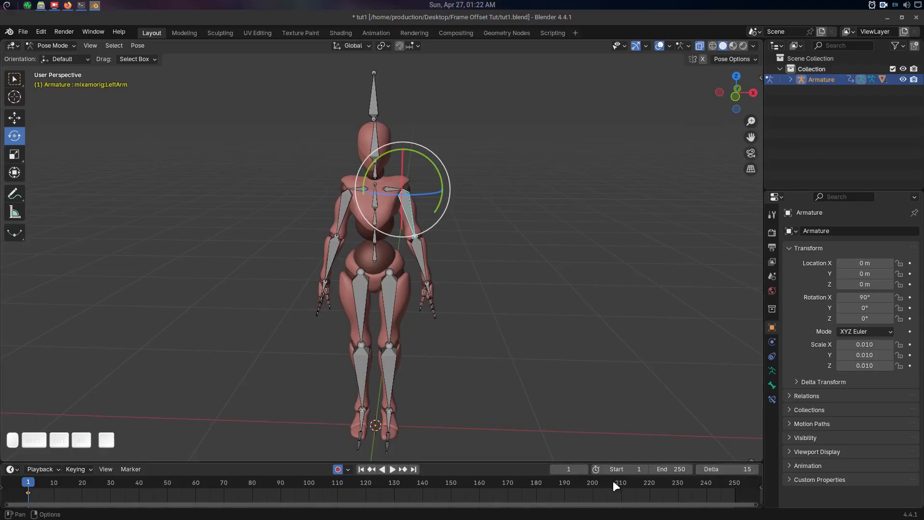
key("ctrl+Right")
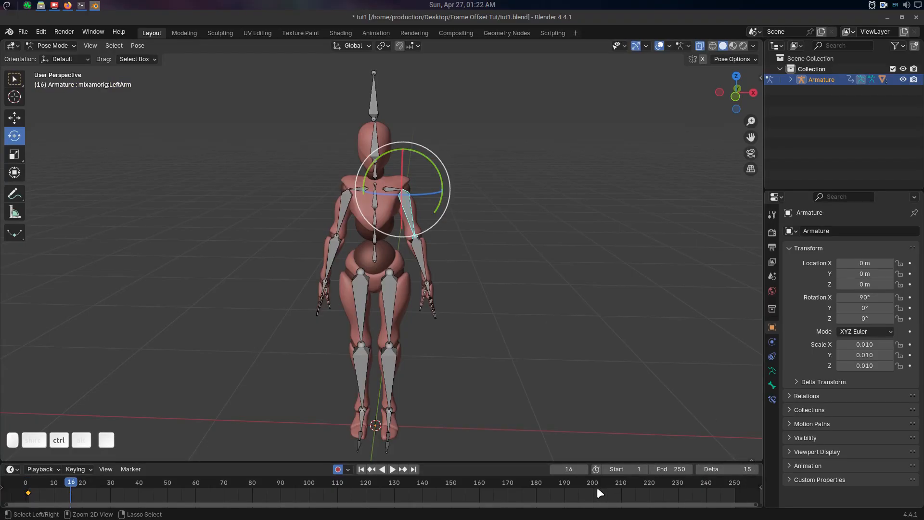
left_click_drag(435, 163, 406, 149)
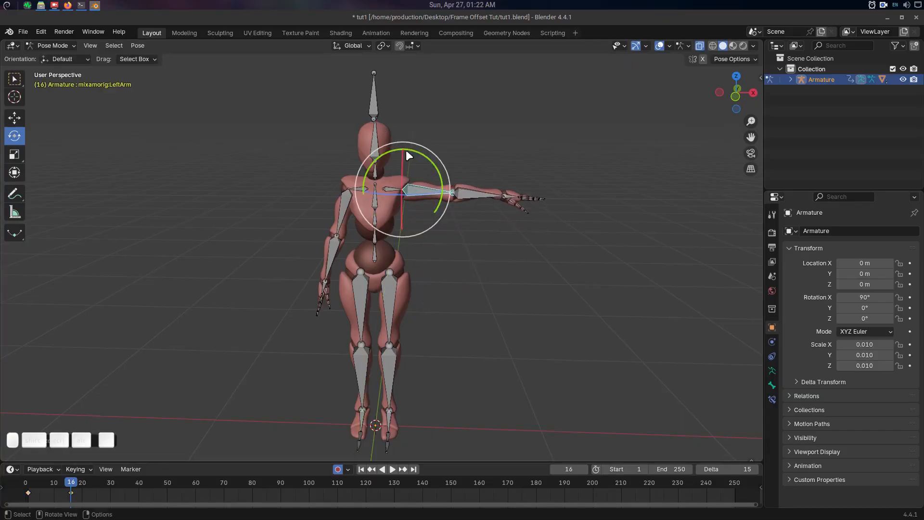
Select the left forearm and insert a keyframe for it at frame 1.
left_click(467, 191)
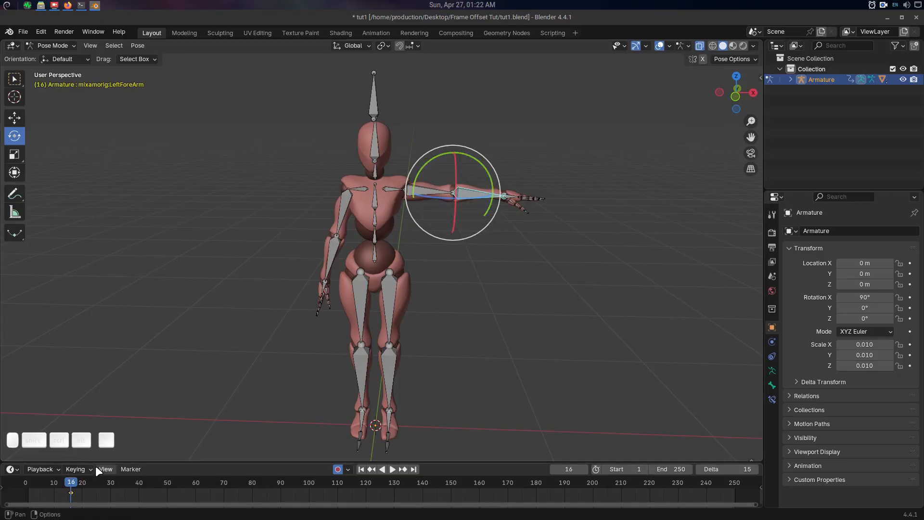
key("shift+Left")
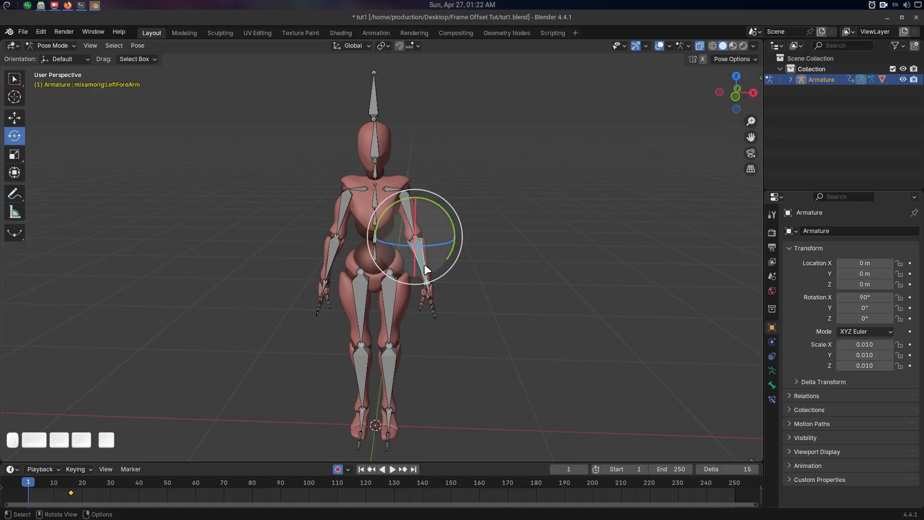
key("i")
Jump to frame 31 in 15-frame offsets and rotate the left forearm to point forward.
key("ctrl+Right")
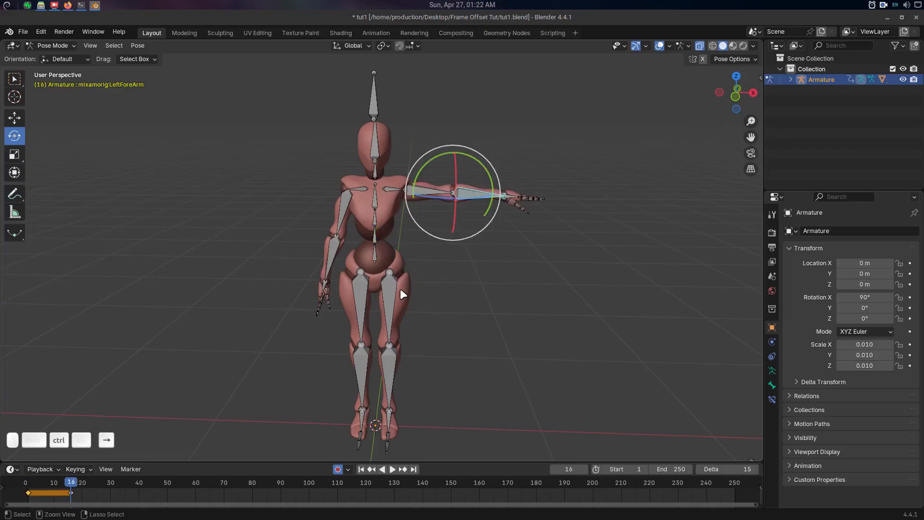
middle_click_drag(401, 288, 478, 238)
key("ctrl+Right")
left_click_drag(479, 242, 427, 262)
middle_click_drag(427, 269, 450, 280)
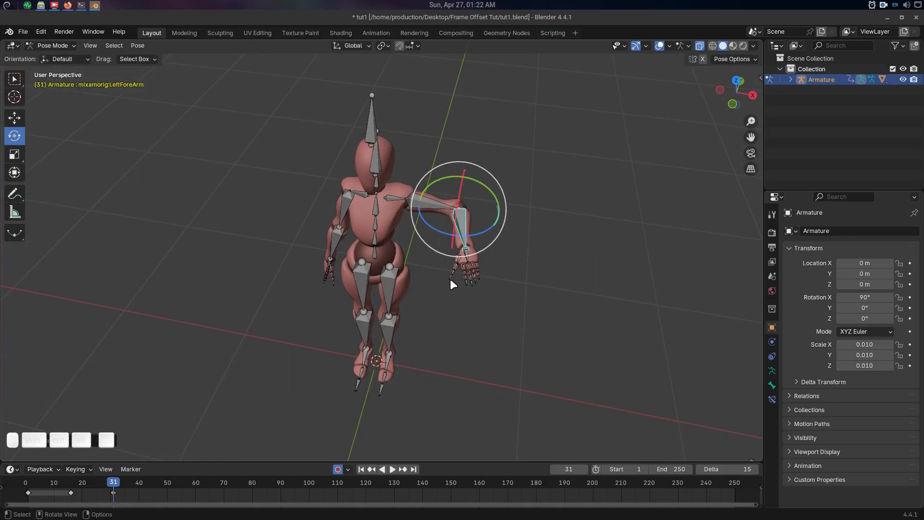
Select the left upper arm and rotate it upward above shoulder height at frame 31.
middle_click_drag(459, 316, 490, 296)
left_click(429, 188)
middle_click_drag(460, 230, 453, 218)
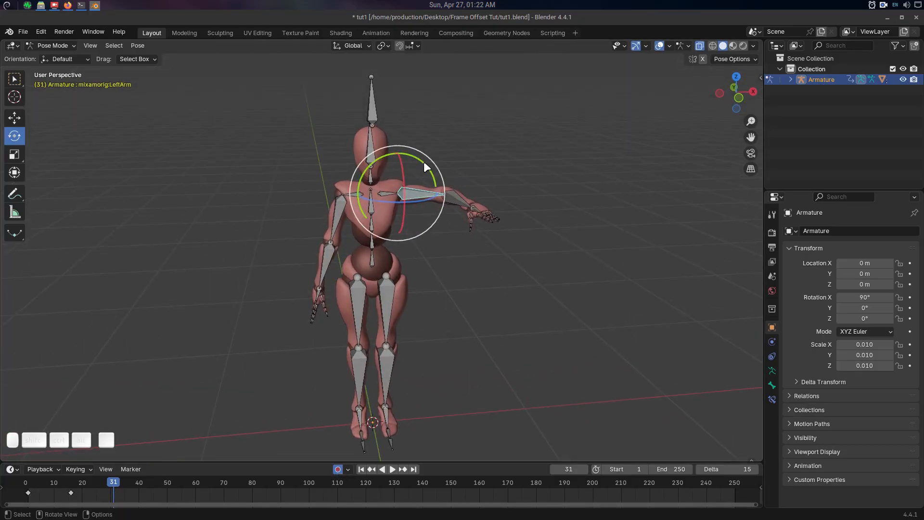
left_click_drag(423, 161, 478, 204)
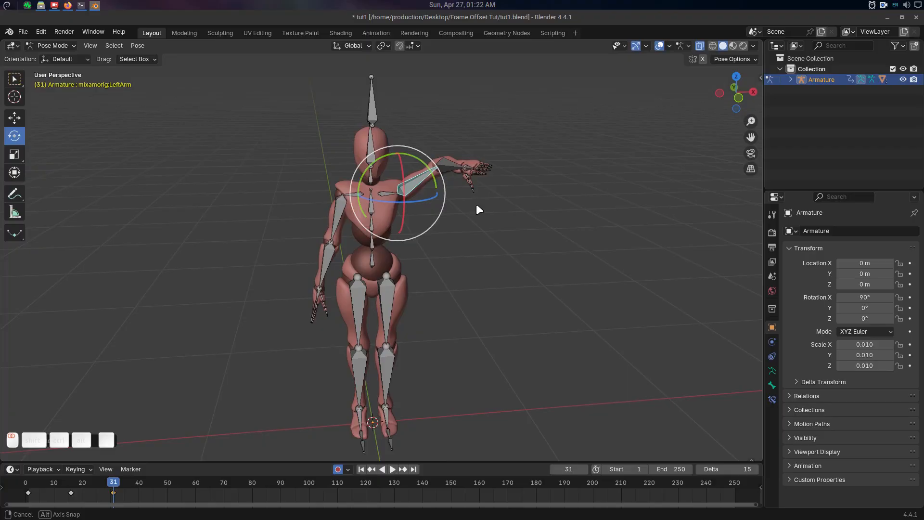
mouse_move(476, 203)
middle_mouse_down()
mouse_move(475, 216)
mouse_move(475, 207)
middle_mouse_up()
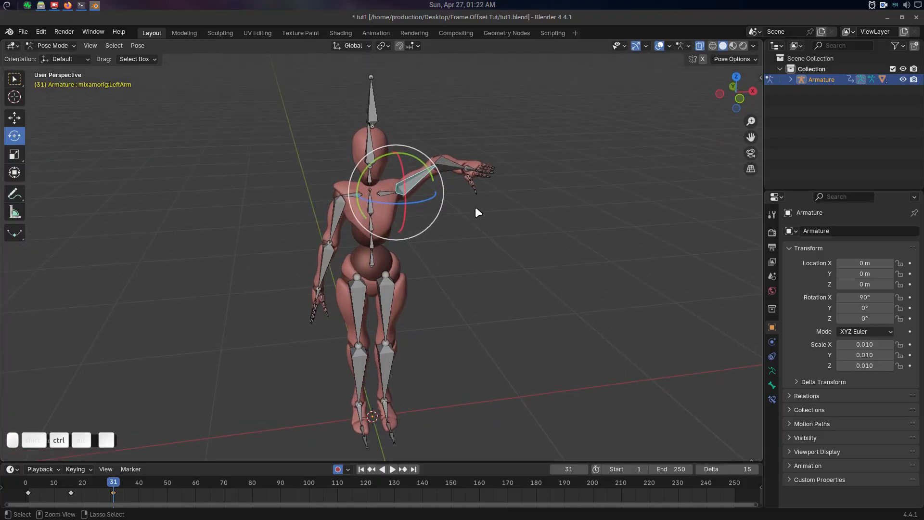
Jump one 15-frame offset to frame 46, select the left forearm and set the transform orientation to Local.
key("ctrl+Right")
left_click(447, 159)
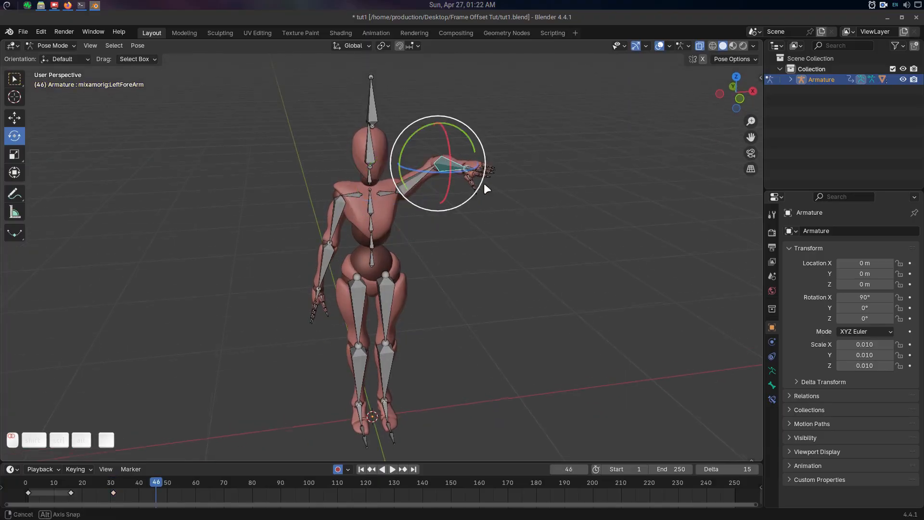
middle_click_drag(484, 184, 515, 189)
mouse_move(453, 187)
middle_mouse_down()
mouse_move(456, 200)
mouse_move(436, 219)
middle_mouse_up()
left_click(352, 46)
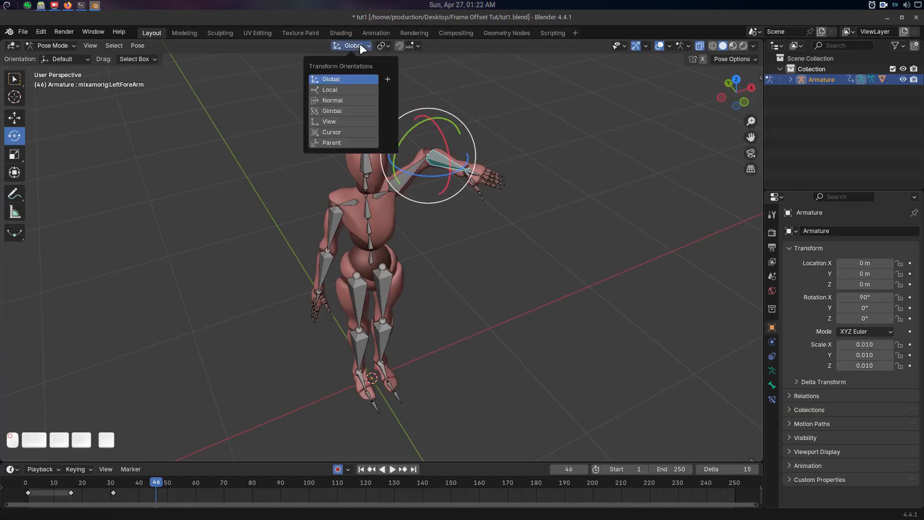
left_click(331, 90)
Rotate the left forearm at frame 46 until it points upward with the hand above head height.
mouse_move(457, 168)
left_mouse_down()
mouse_move(469, 143)
mouse_move(461, 157)
left_mouse_up()
middle_click_drag(463, 184, 446, 173)
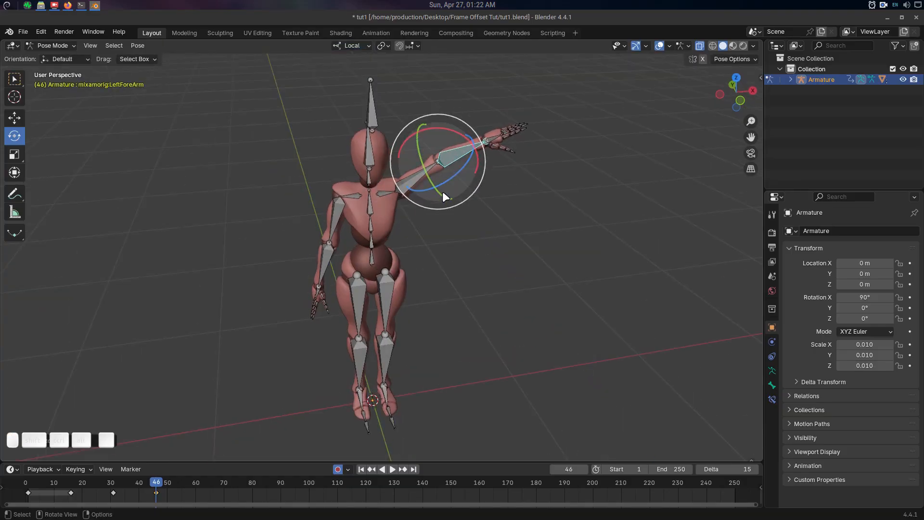
key("r")
key("r")
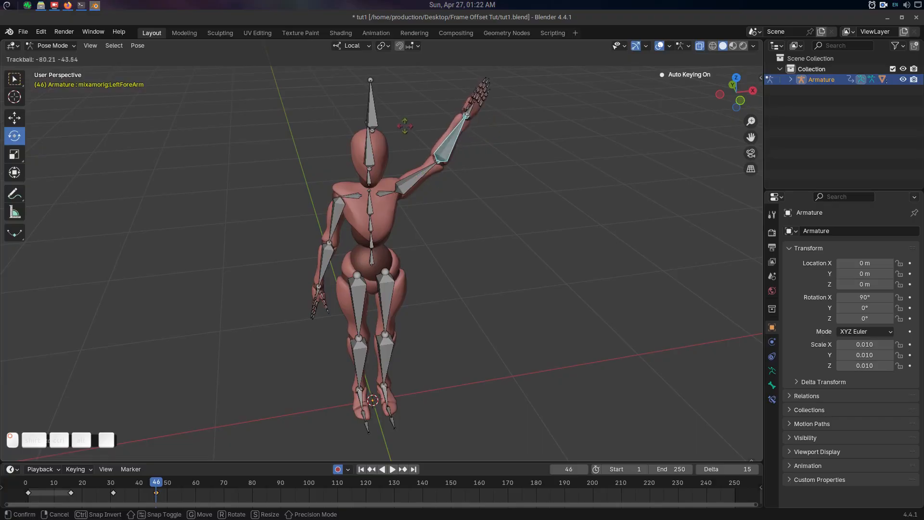
left_click(528, 176)
middle_click_drag(528, 175, 423, 159)
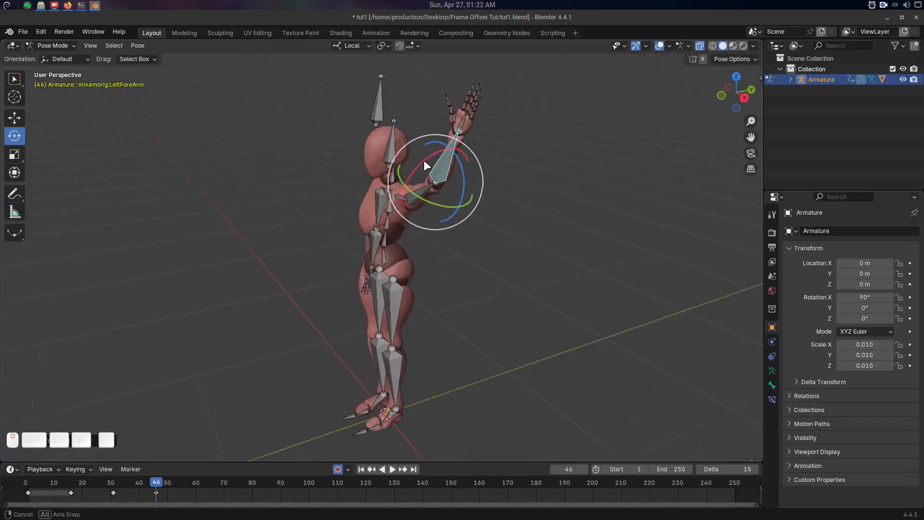
left_click_drag(428, 153, 415, 168)
middle_click_drag(415, 169, 521, 169)
middle_click_drag(466, 271, 468, 244, "shift")
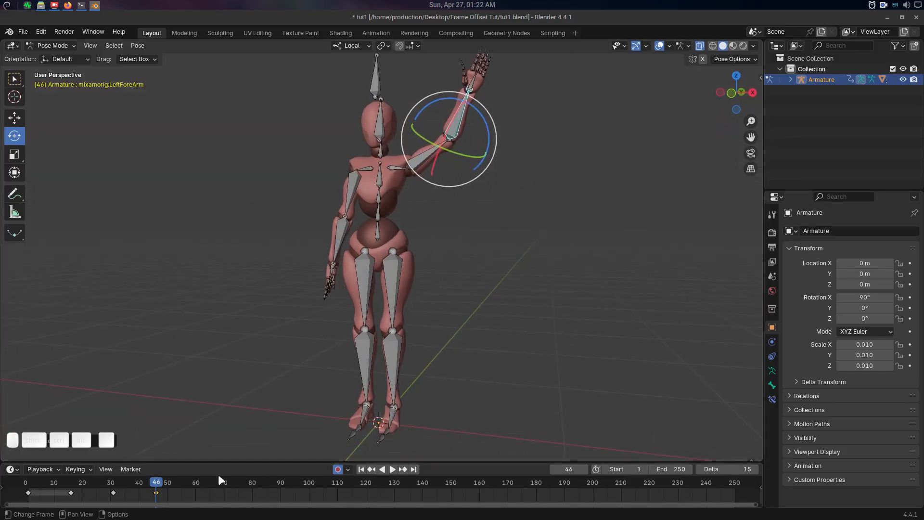
Play and scrub the animation from about frame 24 to check the arm motion.
middle_click_drag(424, 337, 477, 303)
left_click(93, 488)
key("space")
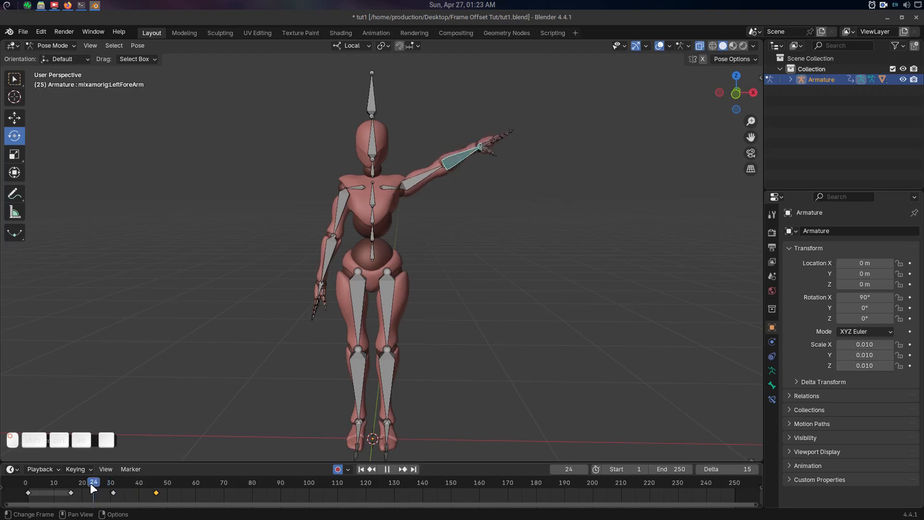
left_click_drag(91, 485, 123, 483)
Return to the keyframe at frame 31 and rotate the left forearm outward and up, in line with the upper arm.
key("Up")
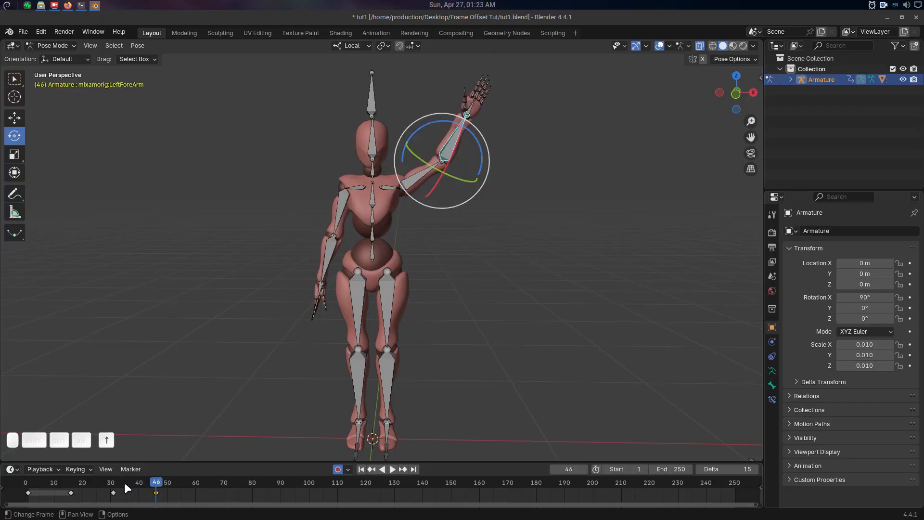
key("Down")
middle_click_drag(433, 308, 438, 204)
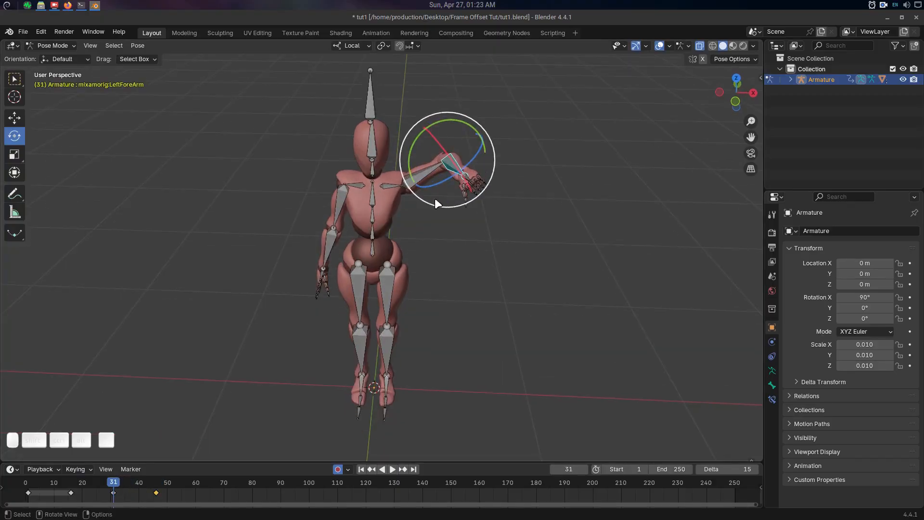
mouse_move(456, 161)
left_mouse_down("ctrl")
mouse_move(457, 185)
mouse_move(445, 179)
mouse_move(458, 167)
left_mouse_up("ctrl")
key("ctrl+z")
mouse_move(464, 243)
middle_mouse_down()
mouse_move(545, 200)
mouse_move(466, 235)
middle_mouse_up()
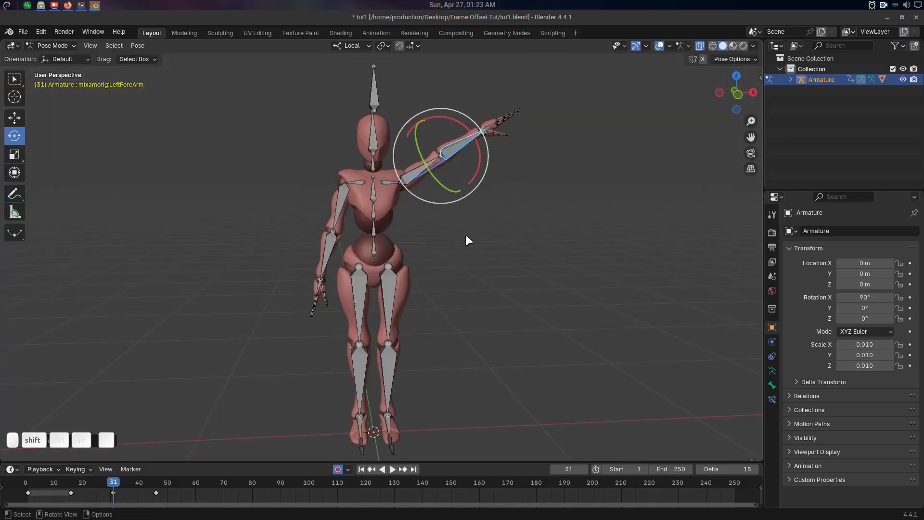
Play back the arm animation from the keyframe at frame 16 and scrub to frame 45.
key("Down")
key("space")
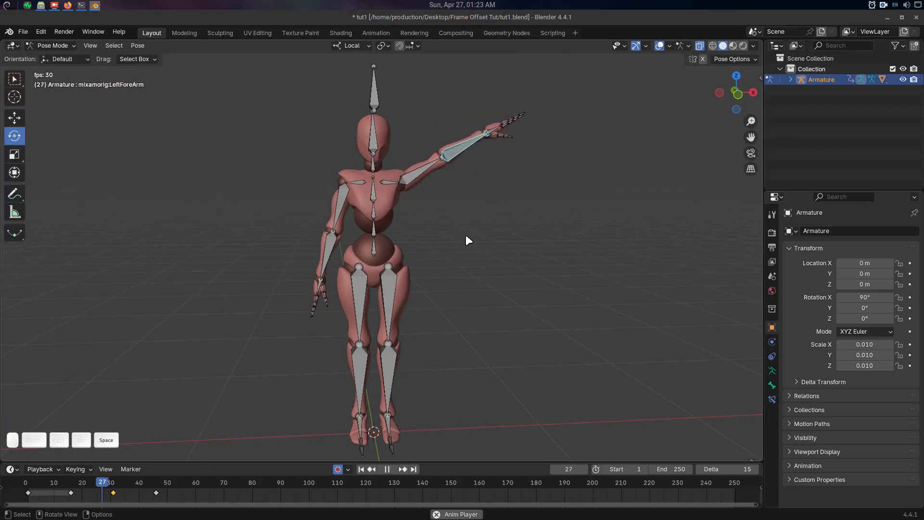
key("space")
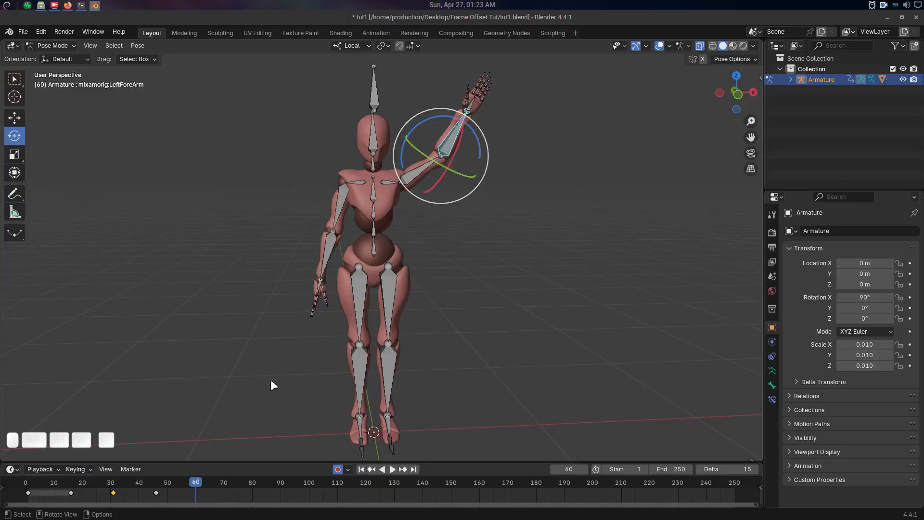
left_click_drag(185, 484, 154, 488)
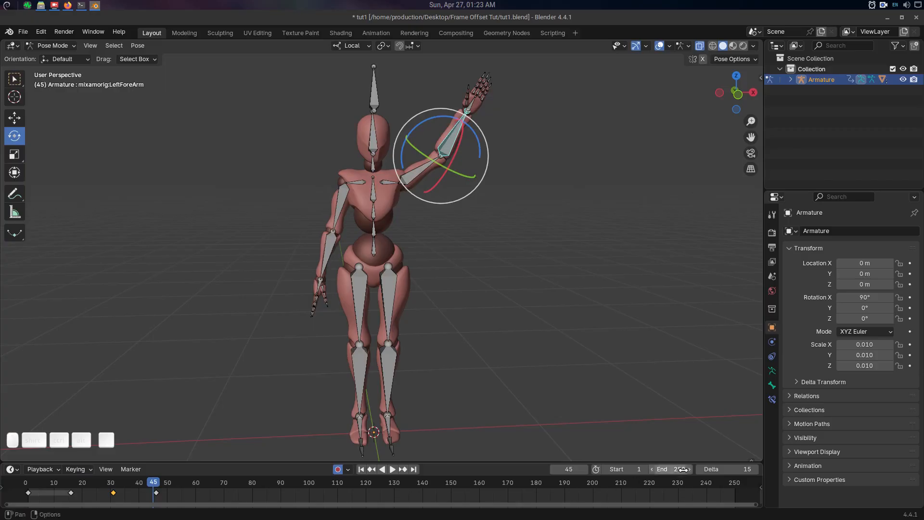
Set the offset Delta to 5 and place the playhead on the last keyframe at frame 46.
left_click(730, 471)
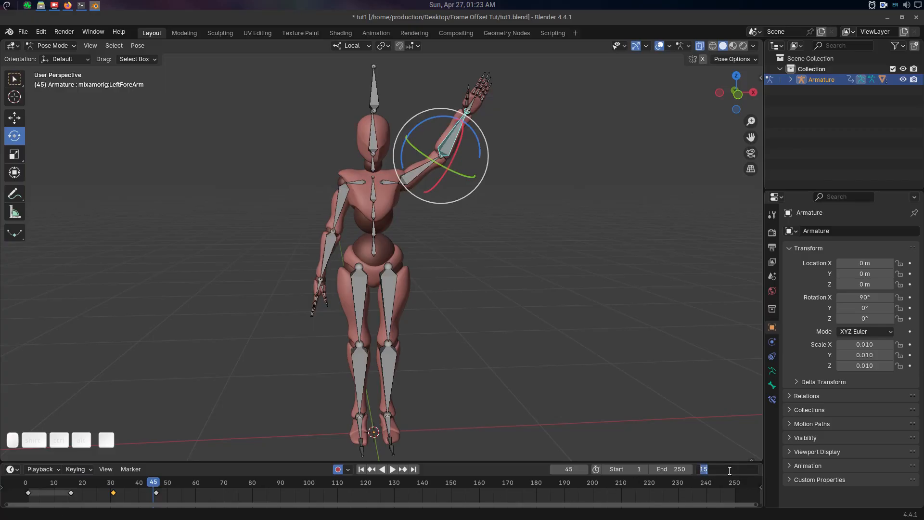
type("5")
key("Return")
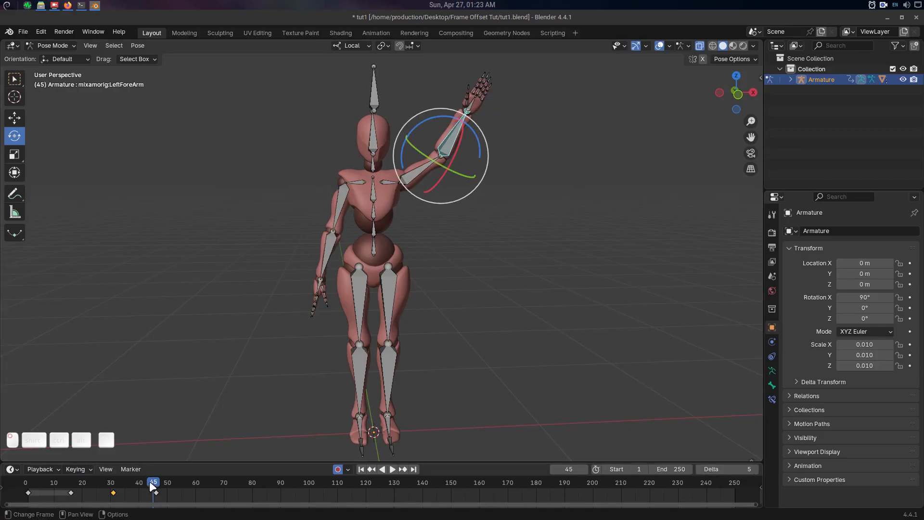
left_click_drag(150, 483, 159, 483)
key("Up")
key("Down")
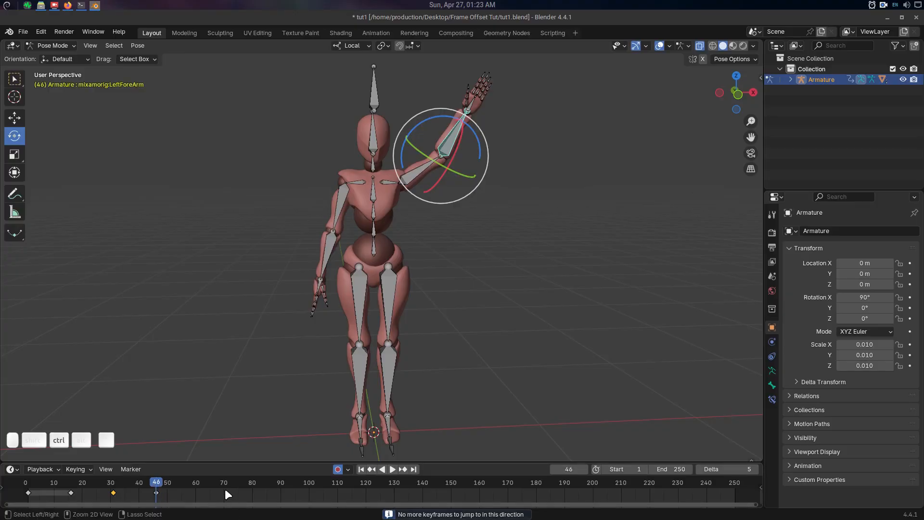
Jump back one 5-frame offset to frame 41 and rotate the left forearm closer to vertical.
key("ctrl+Left")
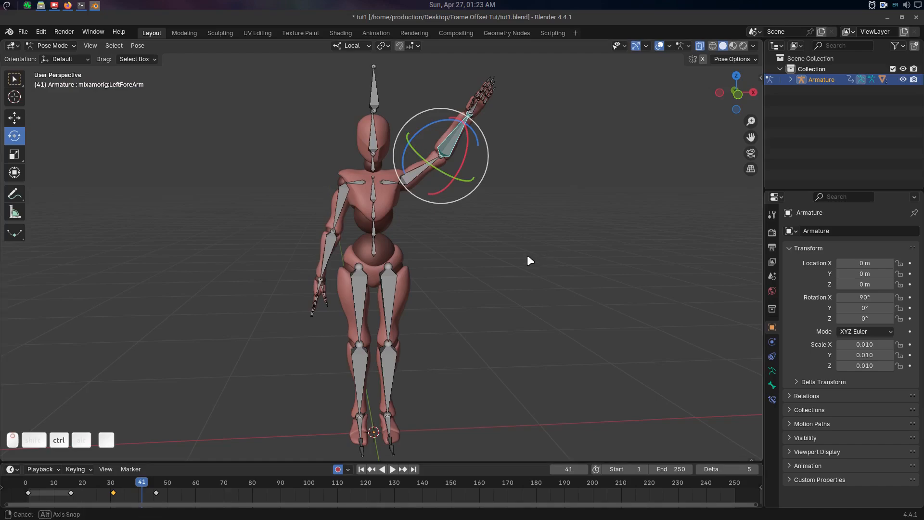
middle_click_drag(528, 255, 457, 240)
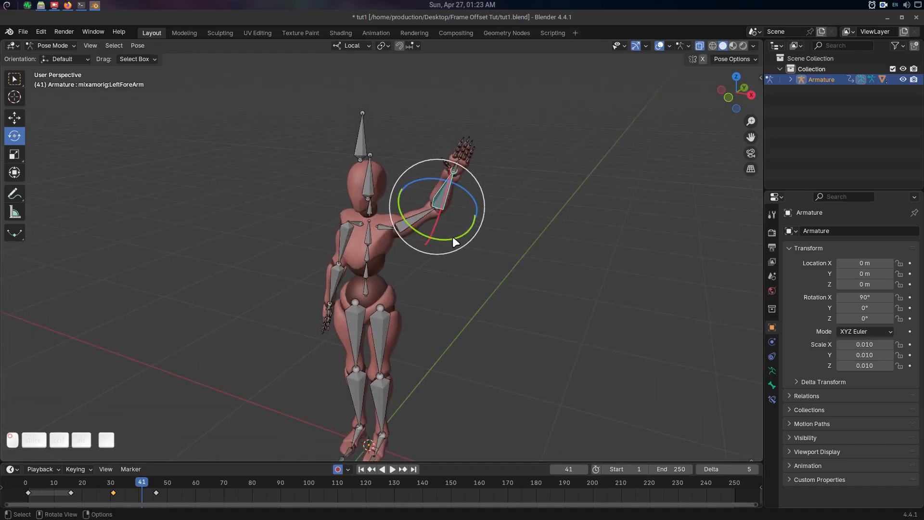
left_click_drag(453, 236, 452, 185)
mouse_move(460, 248)
middle_mouse_down()
mouse_move(512, 236)
mouse_move(473, 260)
middle_mouse_up()
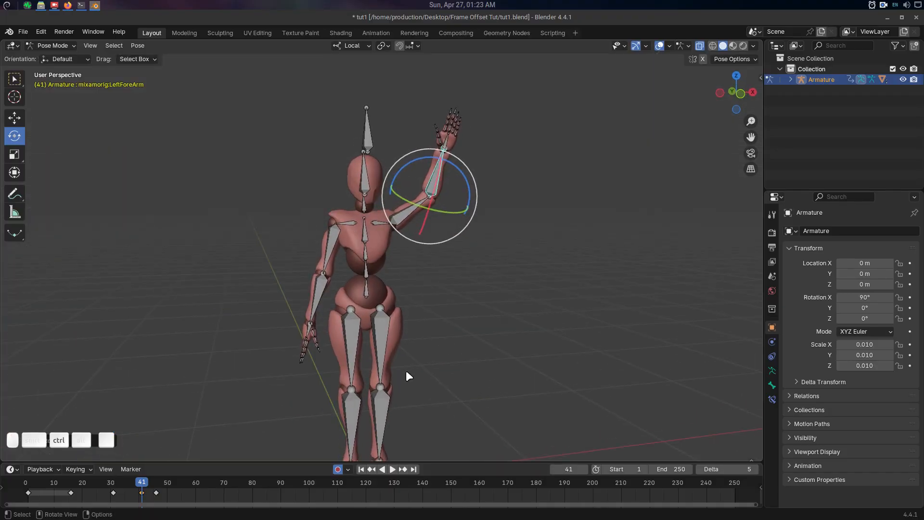
Jump back to frame 31 in 5-frame offsets, try rotating the left forearm and undo the attempts.
key("ctrl+Left")
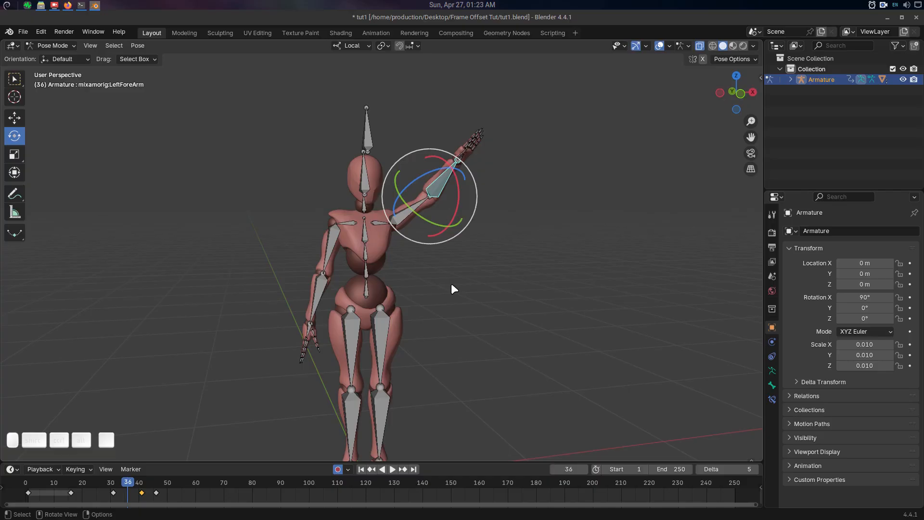
key("ctrl+Left")
middle_click_drag(452, 284, 449, 161)
mouse_move(453, 204)
left_mouse_down()
mouse_move(440, 216)
mouse_move(446, 201)
mouse_move(439, 205)
mouse_move(454, 205)
left_mouse_up()
key("ctrl+z")
key("ctrl+z")
middle_click_drag(516, 263, 554, 289)
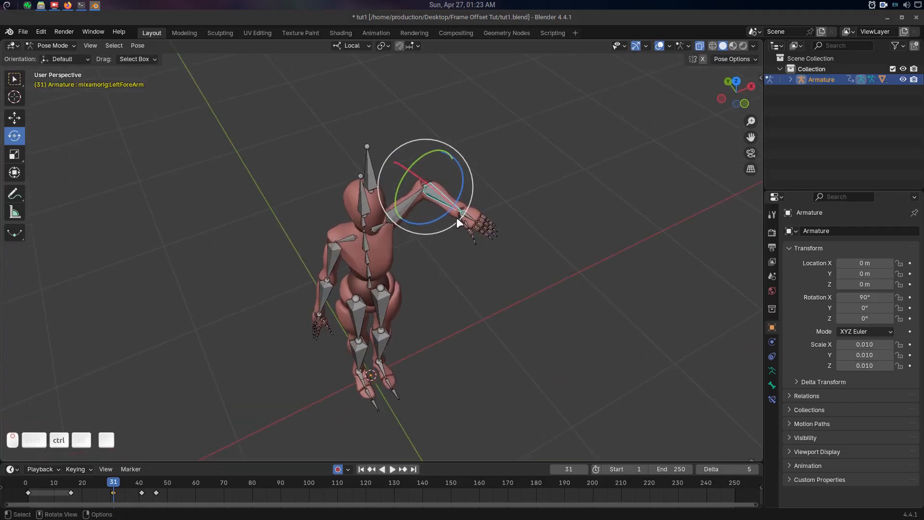
key("ctrl+z")
Rotate the left forearm at frame 31 so it points upward from the elbow.
left_click_drag(448, 212, 435, 221)
left_click_drag(450, 180, 432, 191)
middle_click_drag(447, 260, 428, 213)
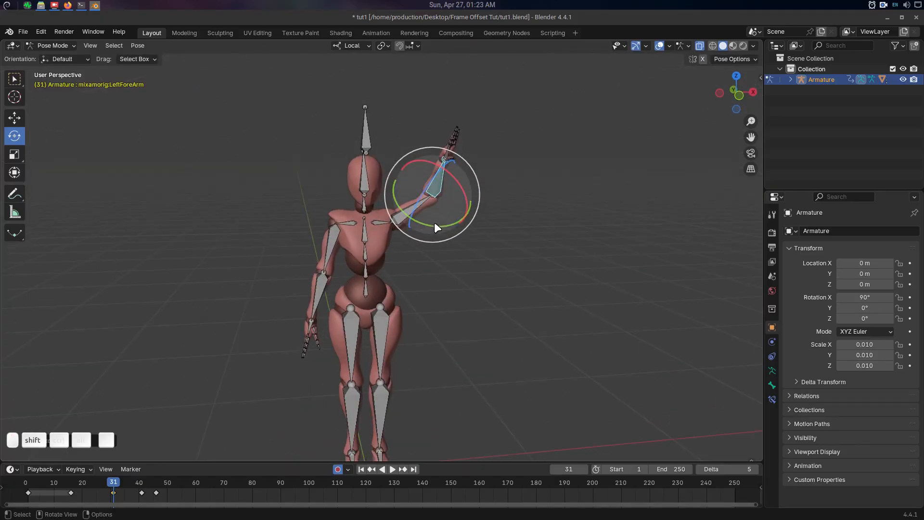
left_click_drag(435, 225, 413, 222)
key("ctrl+z")
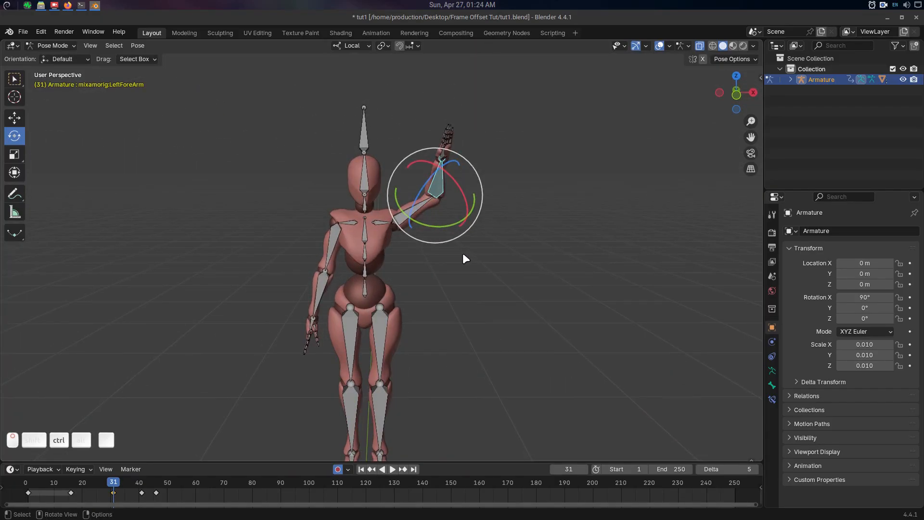
middle_click_drag(472, 253, 414, 322)
Move from the keyframe at frame 46 to frame 56 in 5-frame offsets and rotate the left forearm outward.
left_click_drag(114, 491, 168, 487)
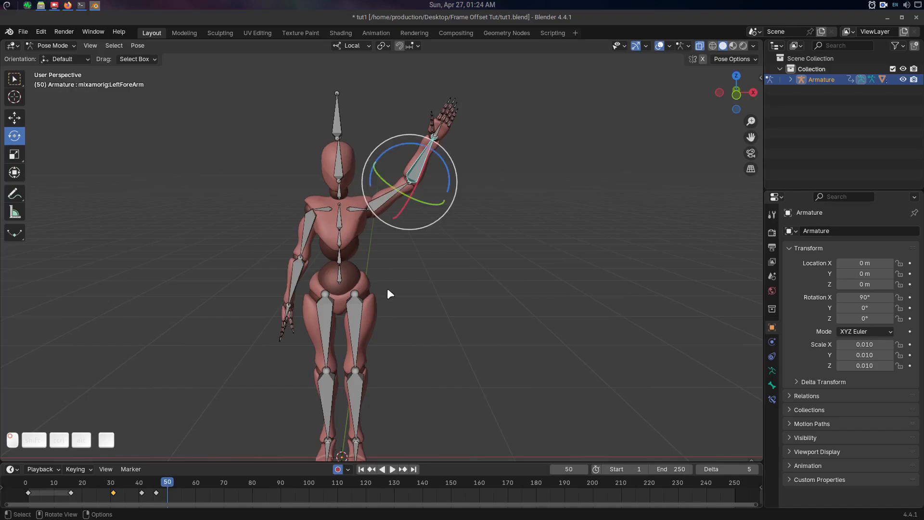
key("Down")
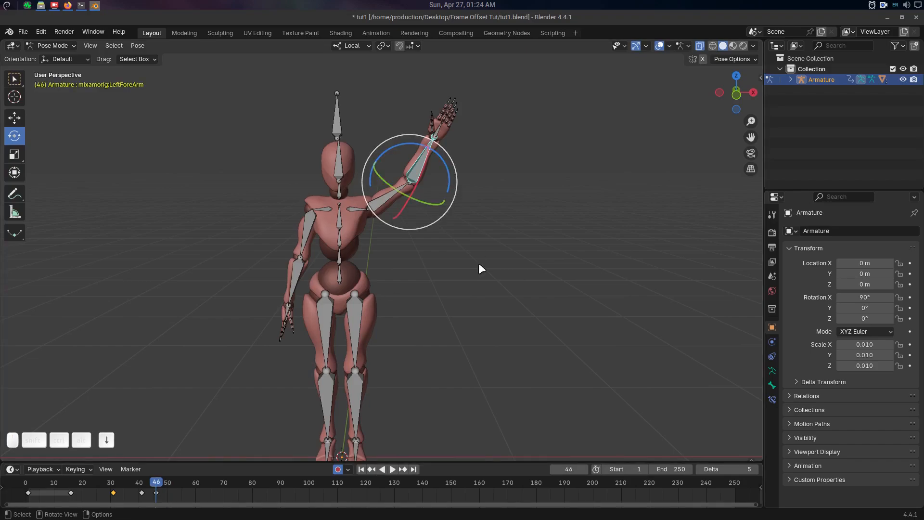
key("Right")
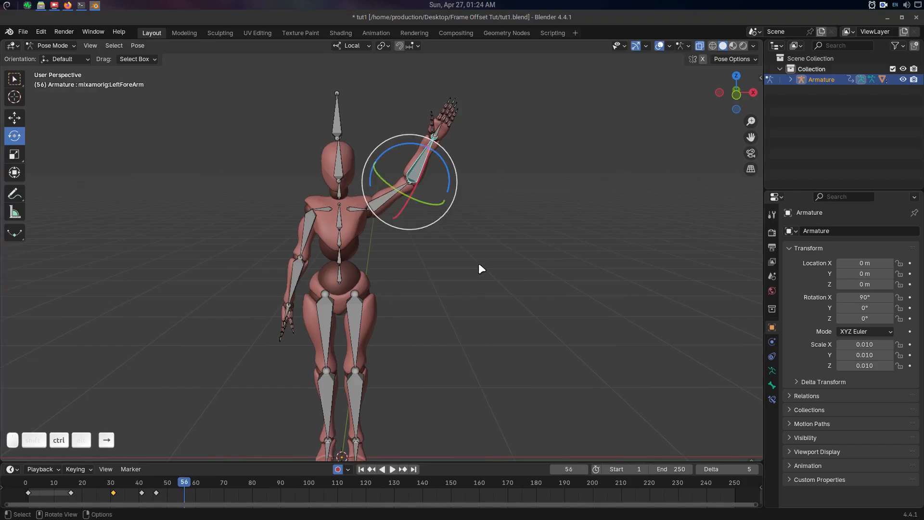
left_click_drag(441, 155, 455, 186)
Advance in 5-frame offsets to frames 66 and 76, rotating the left forearm at each to continue the wave.
key("ctrl+Right")
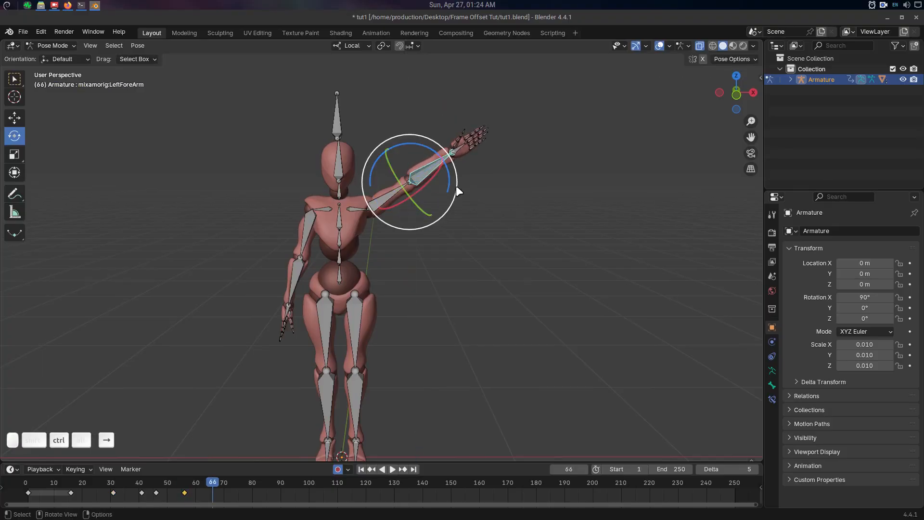
left_click_drag(435, 151, 477, 226)
key("ctrl+Right")
key("ctrl+Right")
middle_click_drag(477, 226, 481, 261)
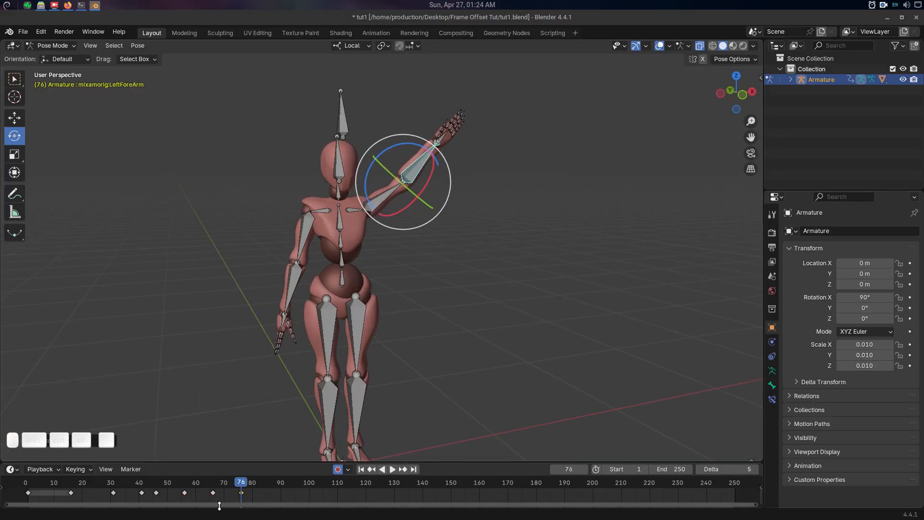
Scrub through the keyframed arm animation back to frame 76, inspect the pose and select the spine bone.
mouse_move(238, 483)
left_mouse_down()
mouse_move(39, 483)
mouse_move(262, 482)
mouse_move(228, 481)
mouse_move(241, 485)
left_mouse_up()
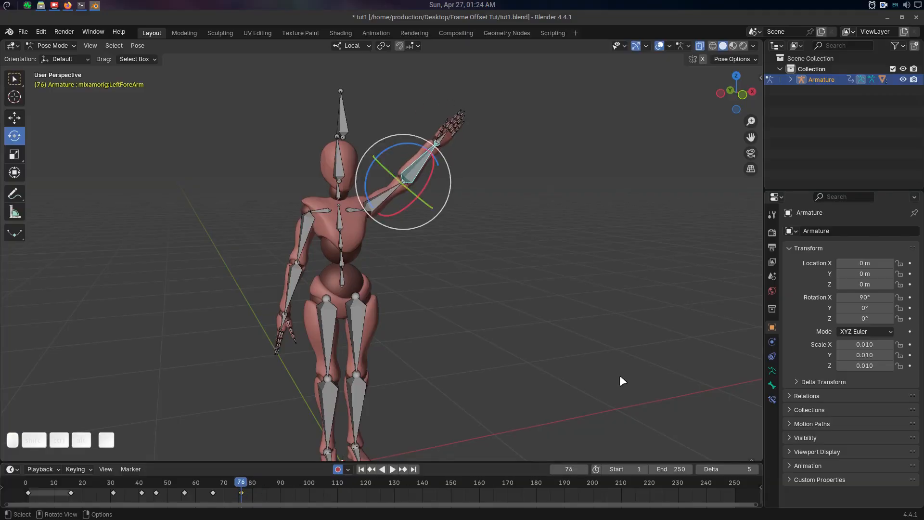
middle_click_drag(620, 375, 309, 166)
middle_click_drag(391, 235, 400, 246)
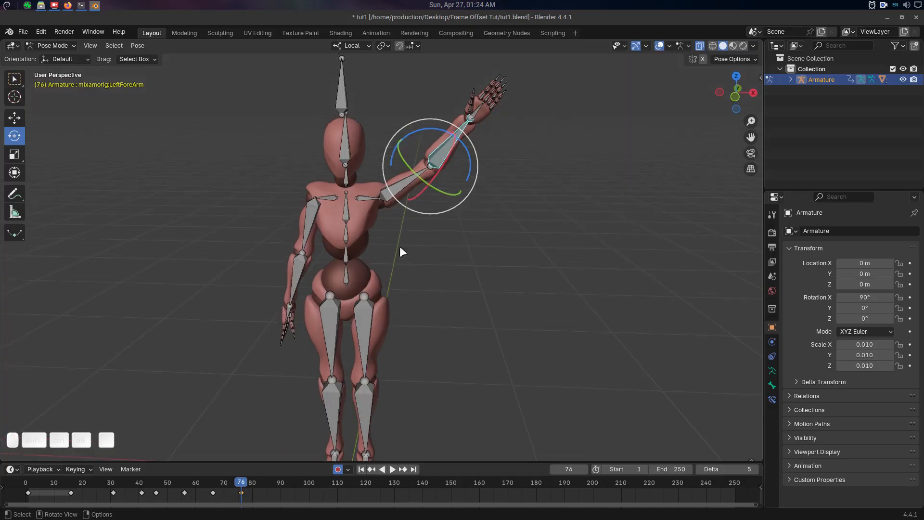
left_click(356, 260)
middle_click_drag(433, 281, 419, 269)
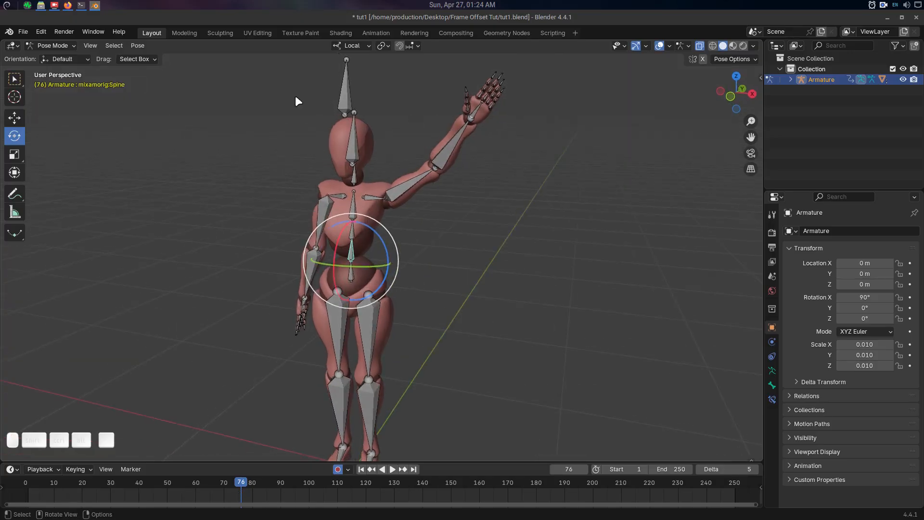
Bring up the tut2.blend scene and scrub its arm-wave animation to frame 36.
left_click(23, 32)
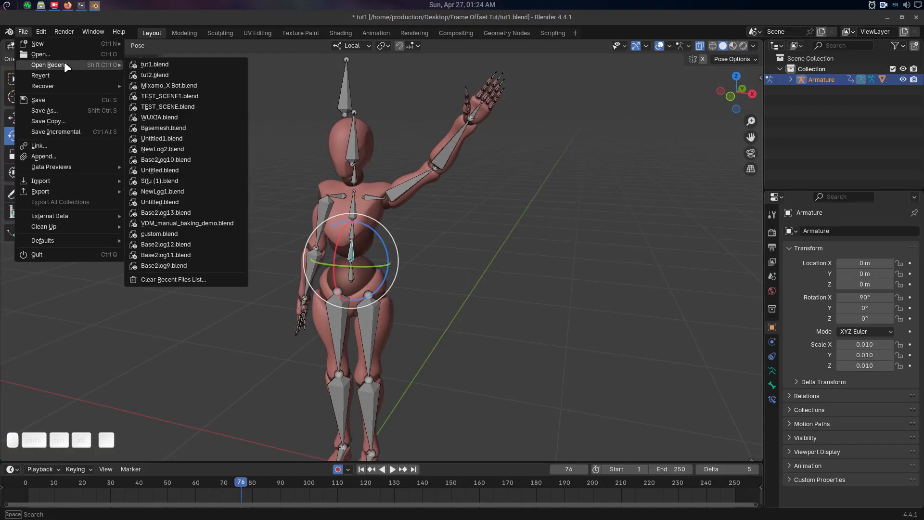
middle_click_drag(429, 262, 492, 256)
left_click_drag(239, 483, 159, 483)
middle_click_drag(409, 289, 438, 140)
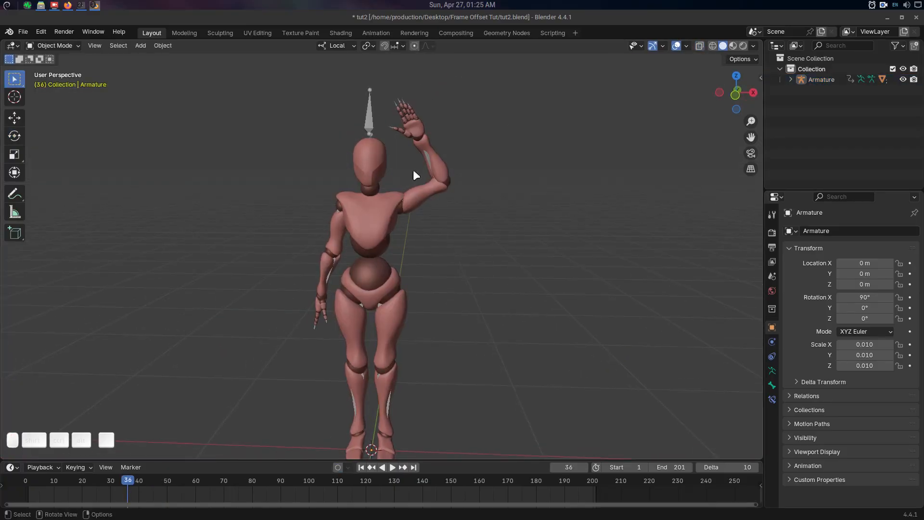
Select the mannequin's armature, switch it to Pose Mode and select the left upper arm bone.
left_click(375, 116)
key("ctrl+Tab")
left_click(372, 172)
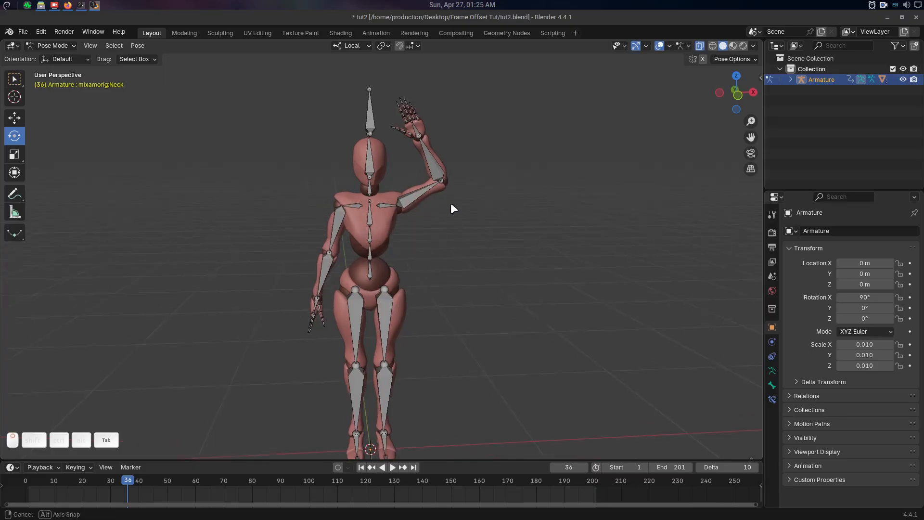
left_click(418, 183)
Scrub the animation to frame 17 and return the armature to Object Mode.
left_click_drag(114, 493, 74, 479)
key("ctrl+Tab")
left_click(448, 194)
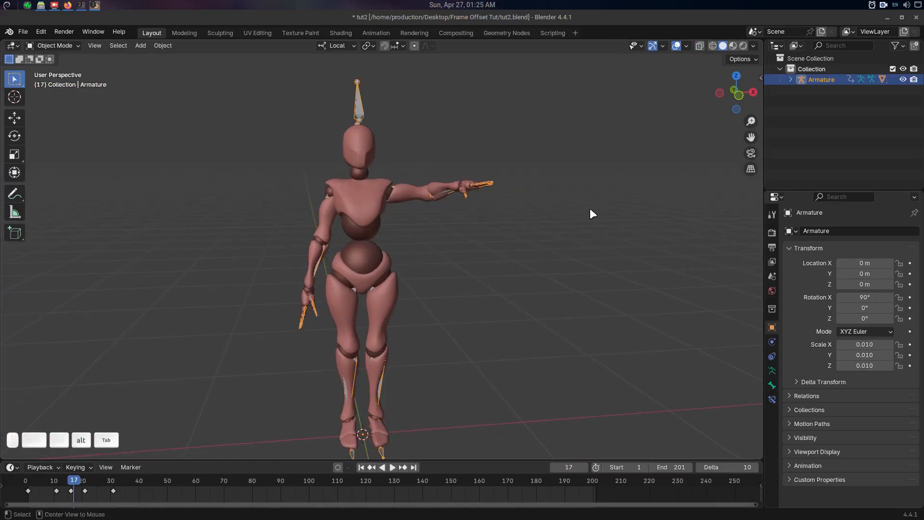
Deselect the armature and play back the mannequin's arm-wave animation, stopping at frame 87.
key("alt+a")
middle_click_drag(578, 208, 559, 212)
key("space")
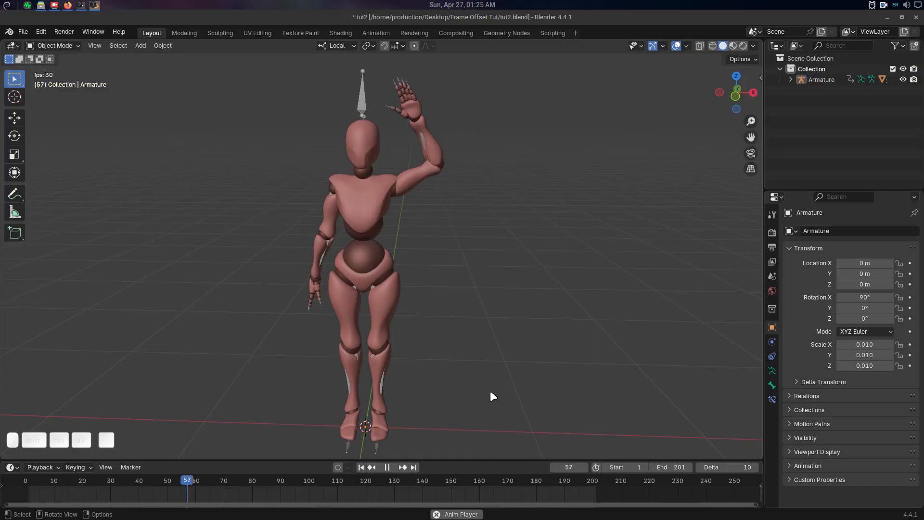
scroll(487, 297, "down", 1)
key("space")
Set the frame offset and the scene's end frame to 40, and play back the shortened arm animation.
left_click(719, 468)
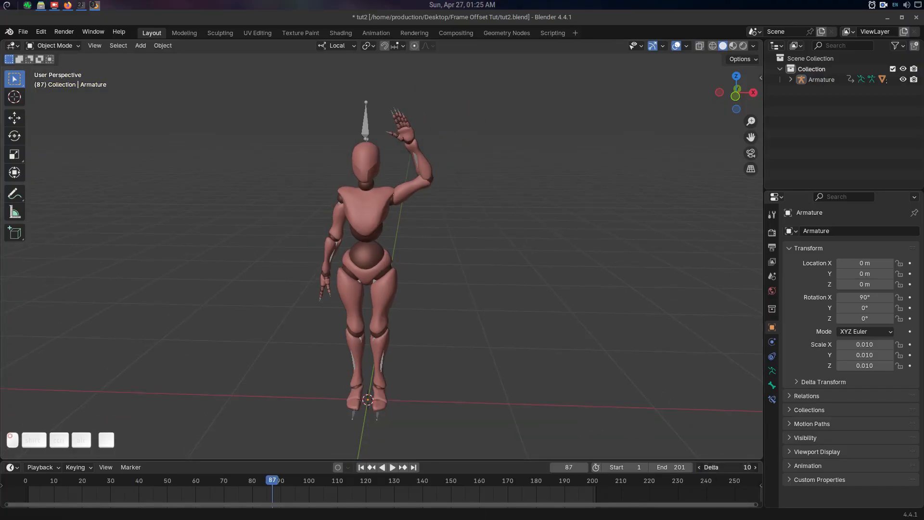
key("Return")
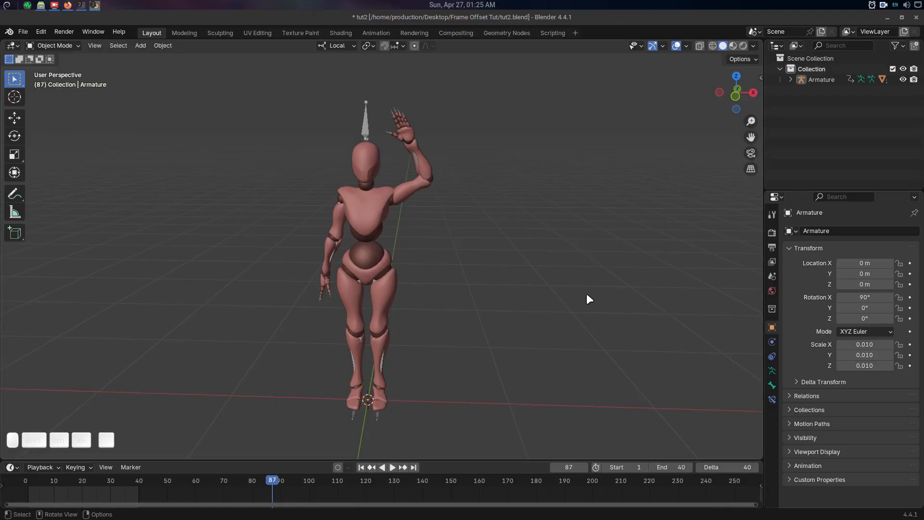
key("space")
middle_click_drag(536, 293, 570, 288)
key("space")
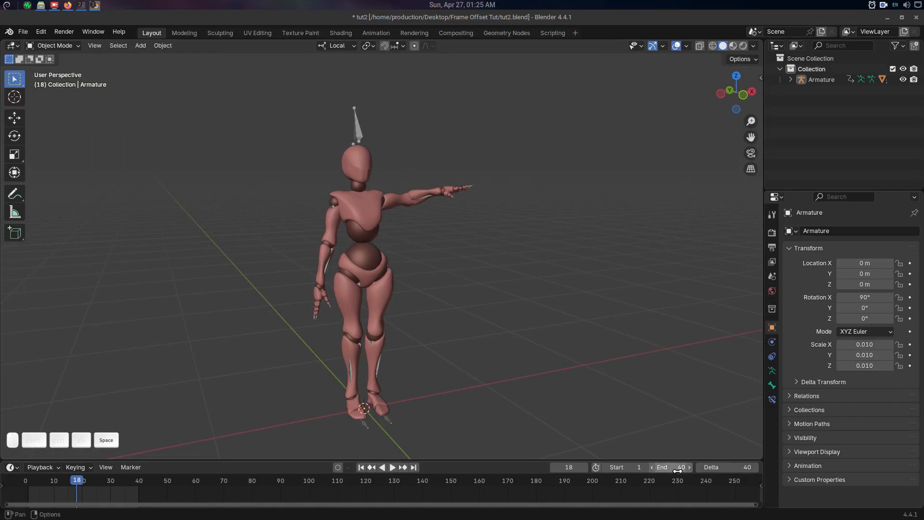
Extend the scene's end frame to 51 and play the arm-wave animation, stopping at frame 15.
left_click_drag(678, 471, 684, 471)
middle_click_drag(555, 280, 539, 279)
key("space")
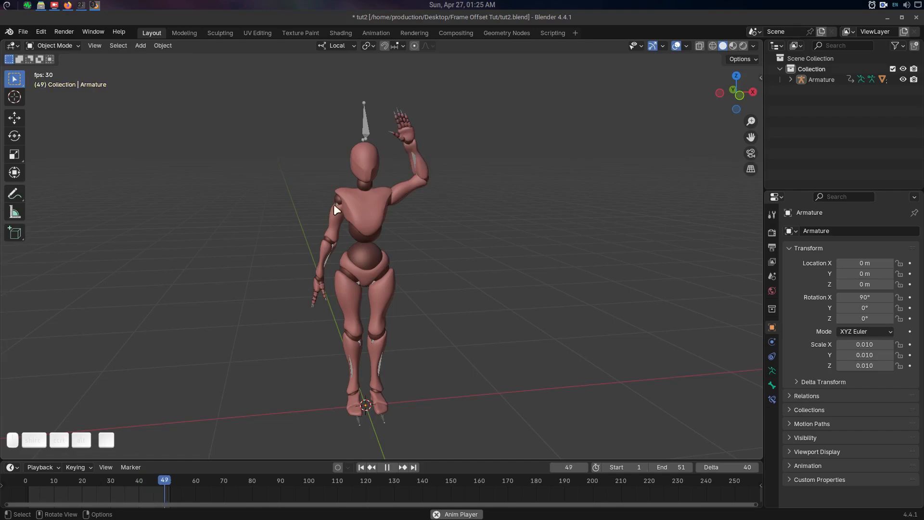
key("space")
middle_click_drag(440, 221, 441, 245)
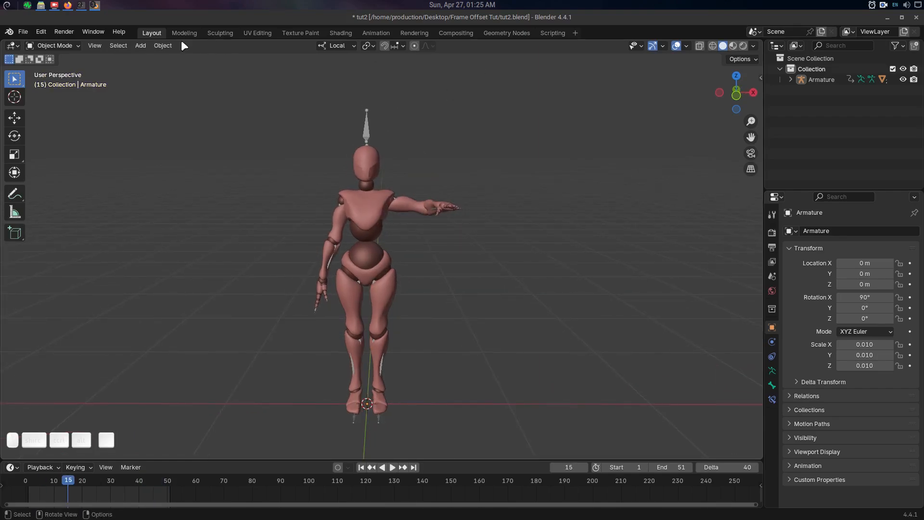
Switch to the Compositing workspace, shift the movie clip node slightly left and scrub the green-screen footage to frame 23.
left_click(457, 33)
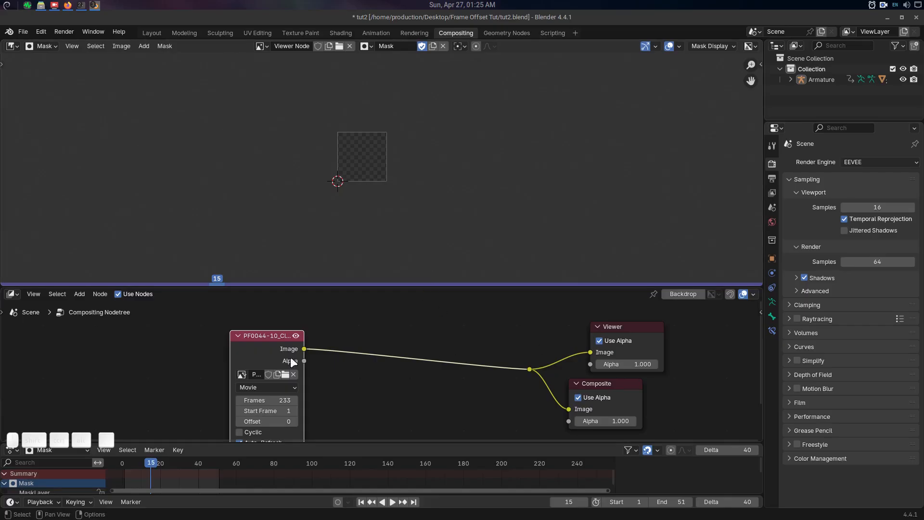
left_click_drag(277, 336, 262, 342)
left_click(167, 466)
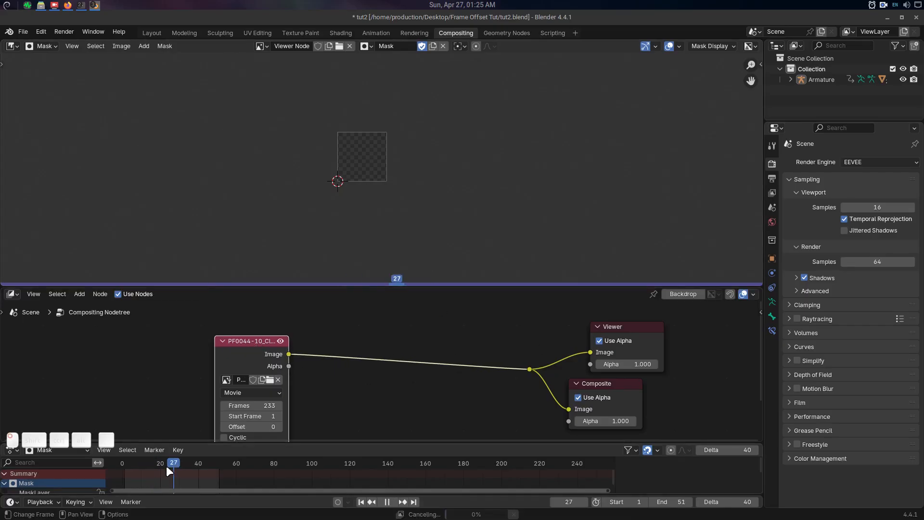
Return the green-screen footage to frame 1 and frame the light stand closely in the mask view.
scroll(446, 172, "down", 2)
mouse_move(446, 172)
middle_mouse_down()
mouse_move(441, 194)
mouse_move(448, 169)
middle_mouse_up()
scroll(441, 194, "up", 2)
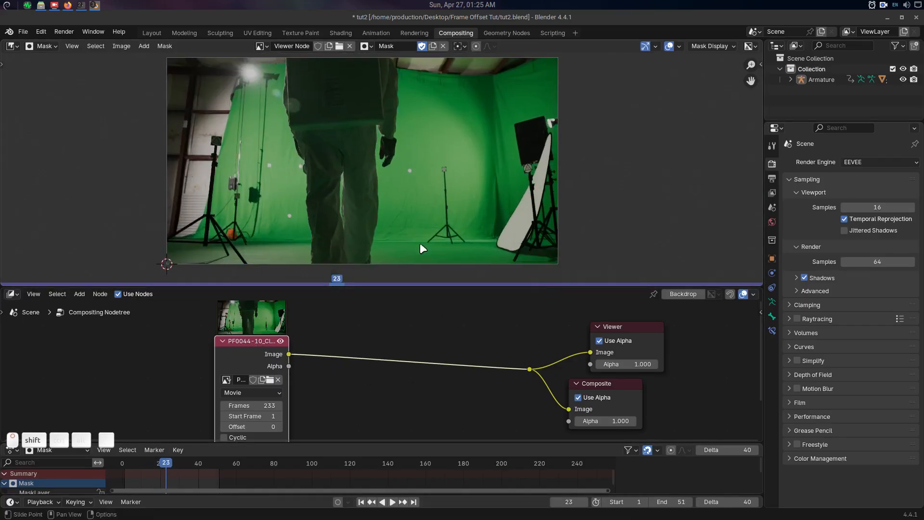
key("shift+Left")
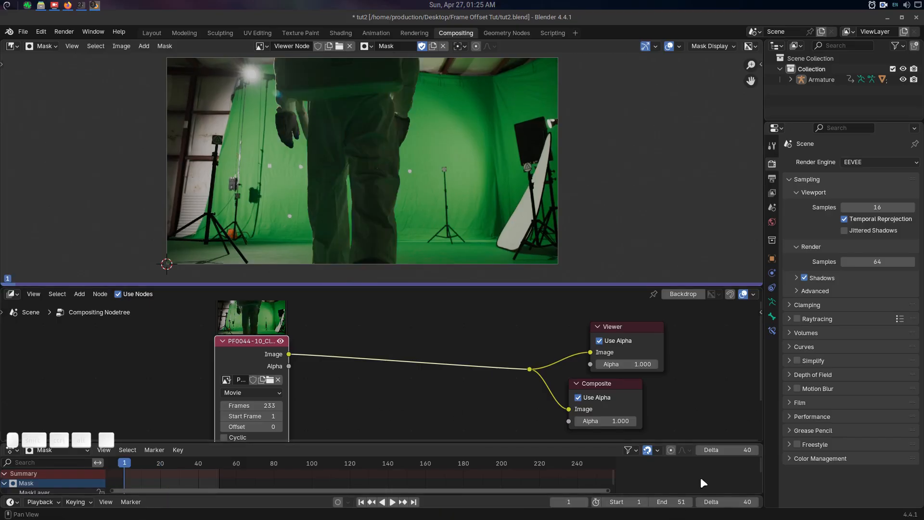
scroll(473, 154, "up", 2)
middle_click_drag(470, 164, 444, 143, "shift")
scroll(462, 152, "up", 2)
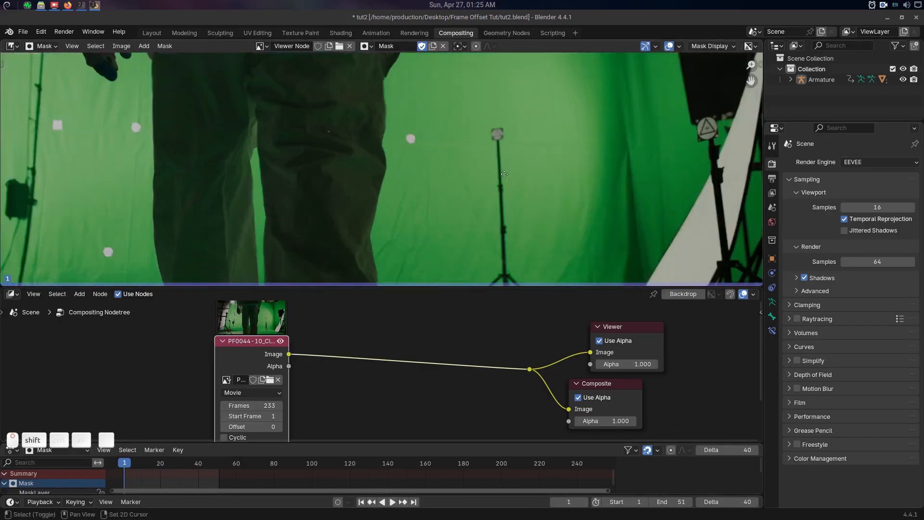
middle_click_drag(510, 176, 474, 124, "shift")
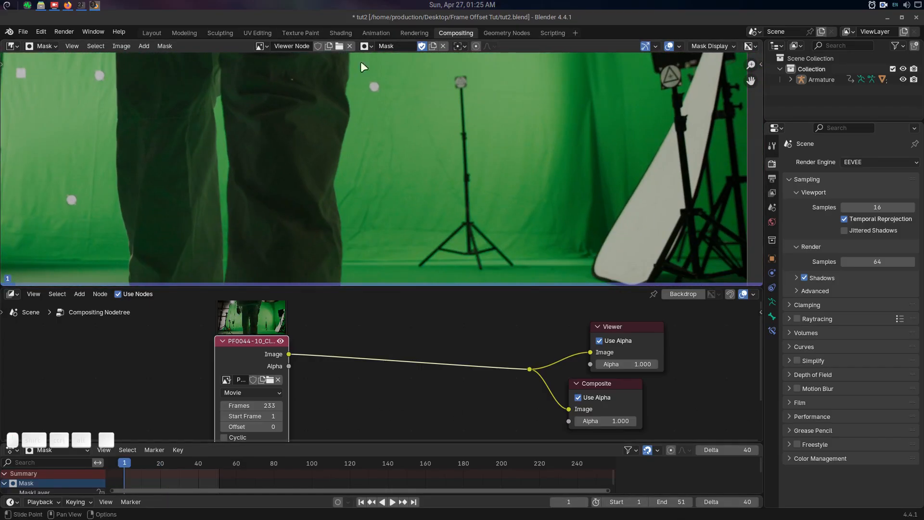
middle_click_drag(507, 242, 498, 240, "shift")
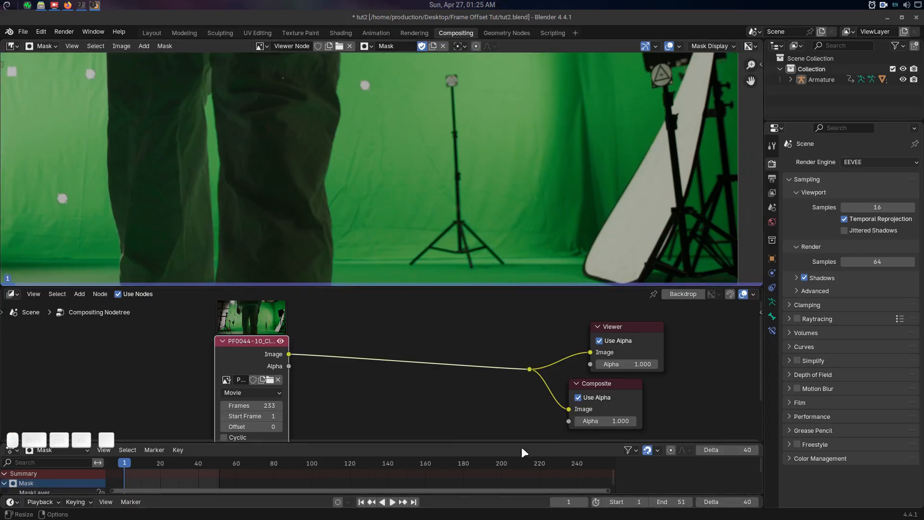
Set the custom frame offset to 10.
left_click(732, 501)
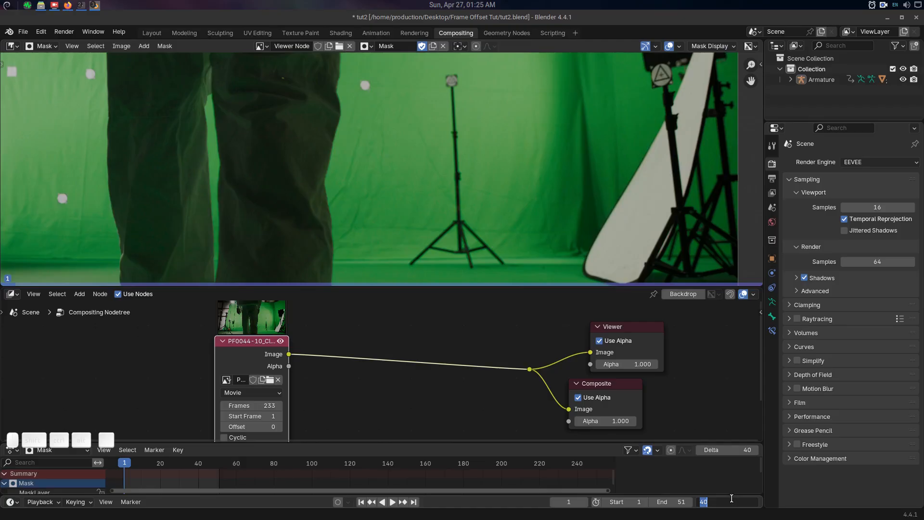
type("10")
key("Return")
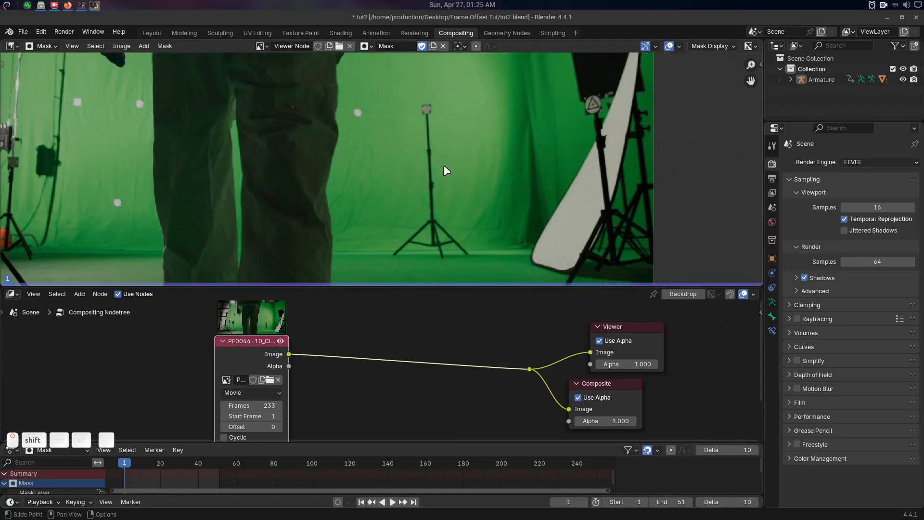
middle_click_drag(444, 165, 440, 161, "shift")
right_click(388, 217, "ctrl")
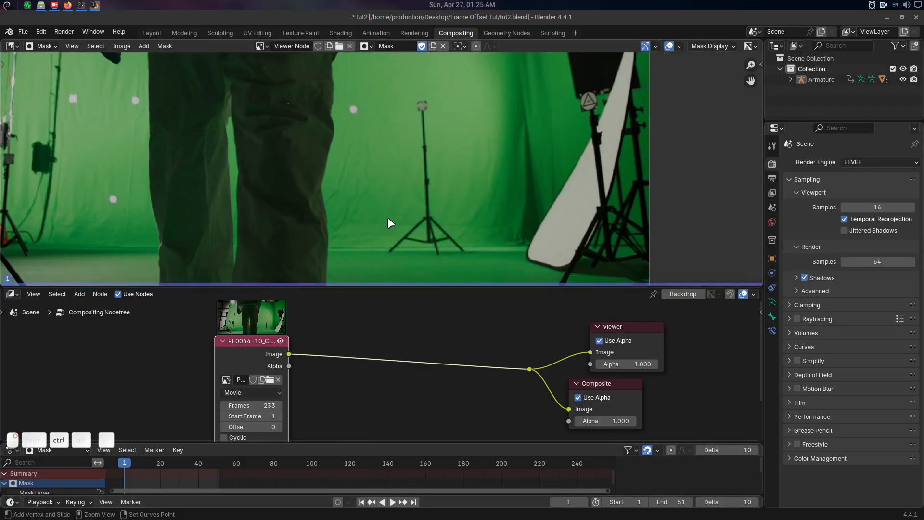
right_click(374, 217, "ctrl")
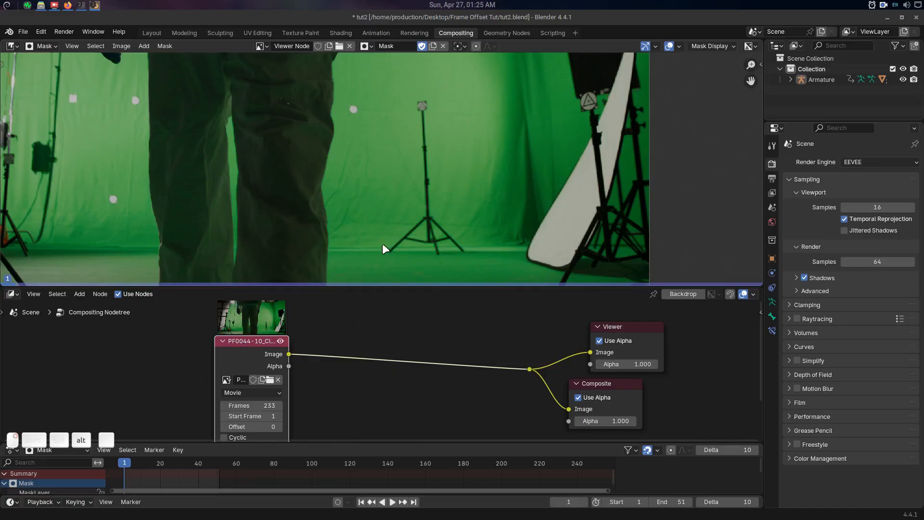
middle_click_drag(572, 221, 574, 211)
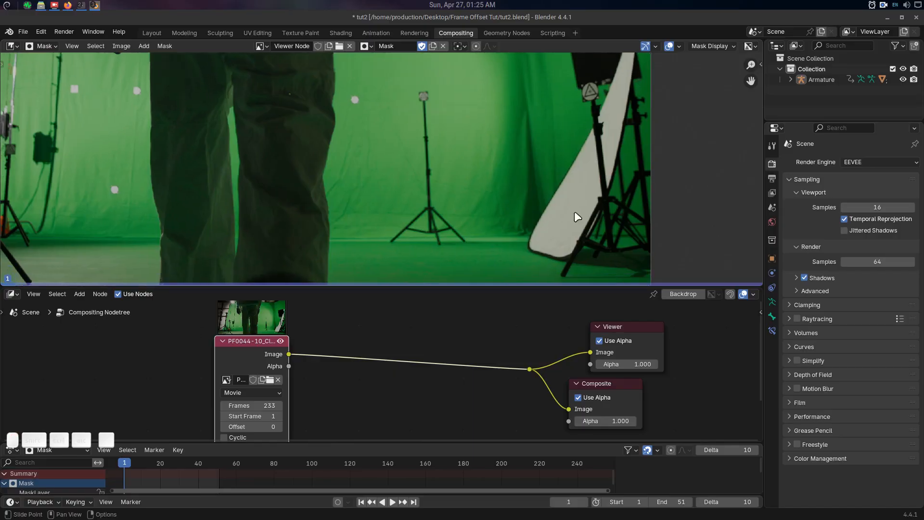
middle_click_drag(501, 171, 498, 184)
right_click(421, 188, "ctrl")
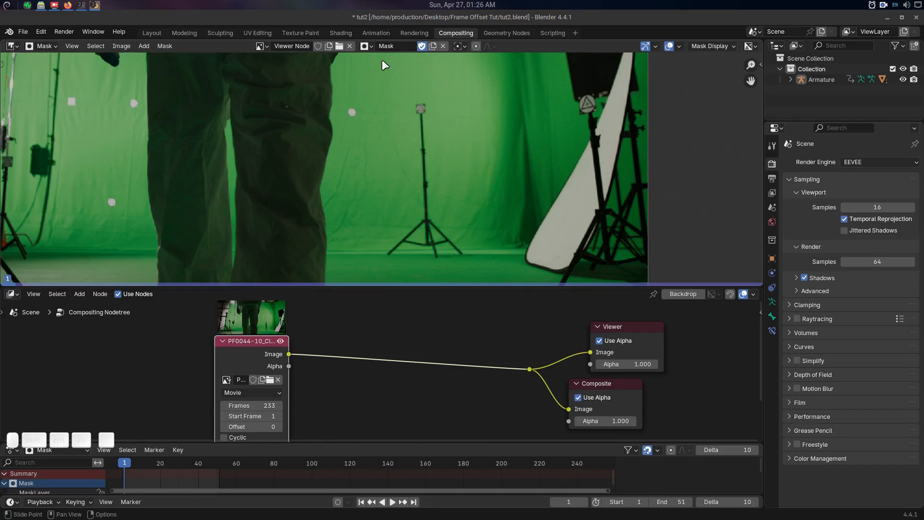
Choose the existing Mask data-block and place the 2D cursor just left of the light stand.
left_click(368, 46)
left_click(384, 62)
middle_click_drag(383, 198, 375, 208, "shift")
right_click(376, 208, "shift")
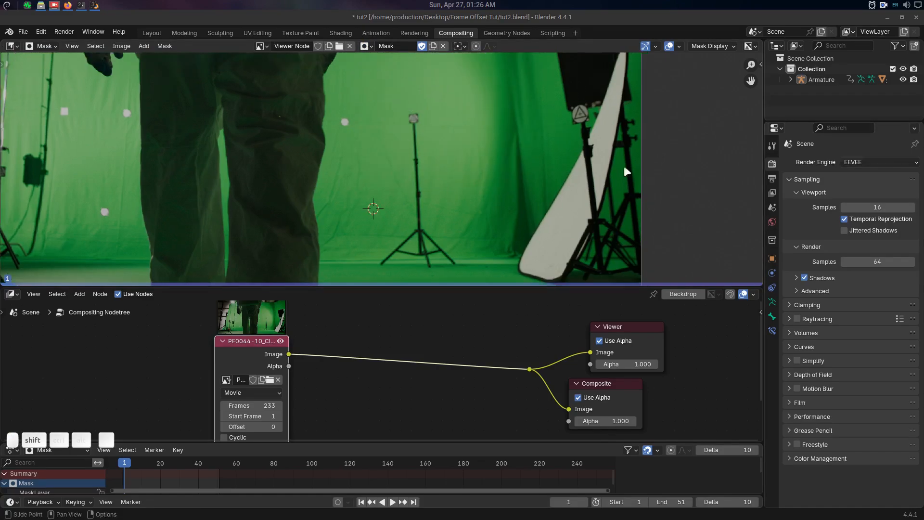
middle_click_drag(485, 151, 486, 138, "shift")
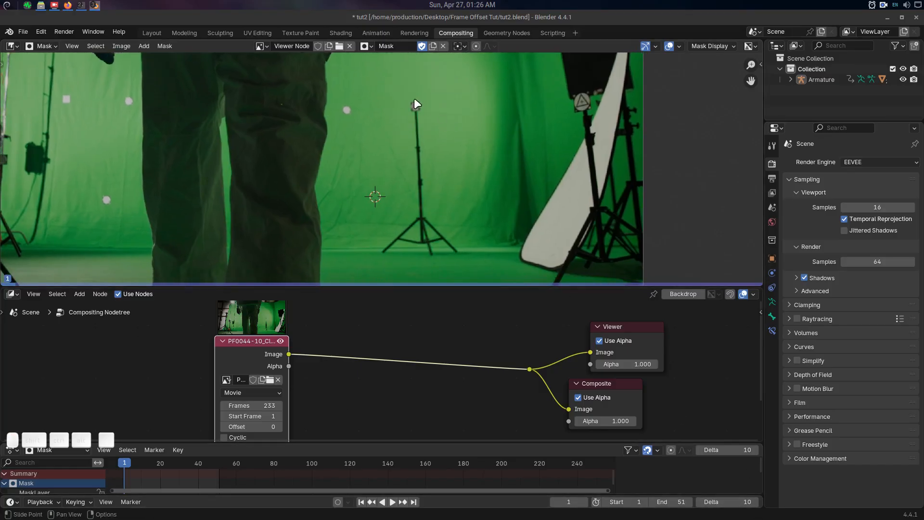
Draw a closed mask outline around the central light stand and select all of its points.
left_click(400, 99, "ctrl")
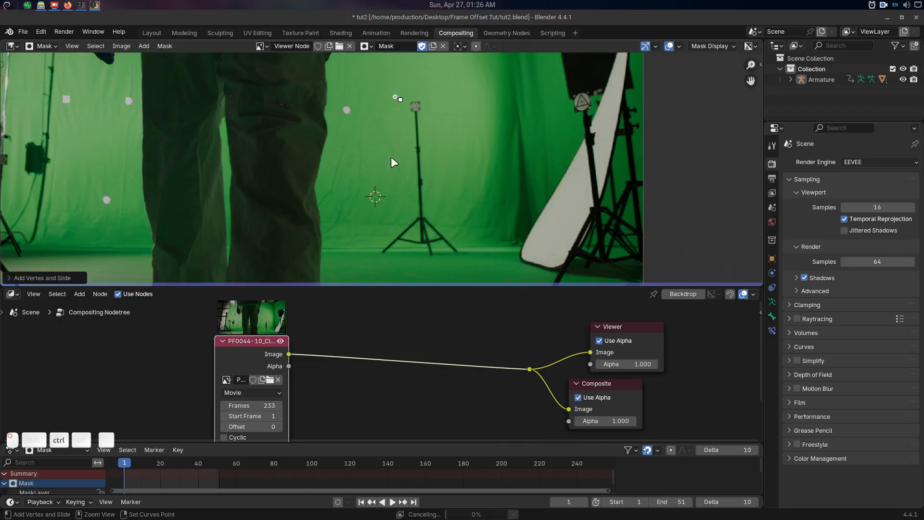
left_click_drag(371, 248, 386, 261, "ctrl")
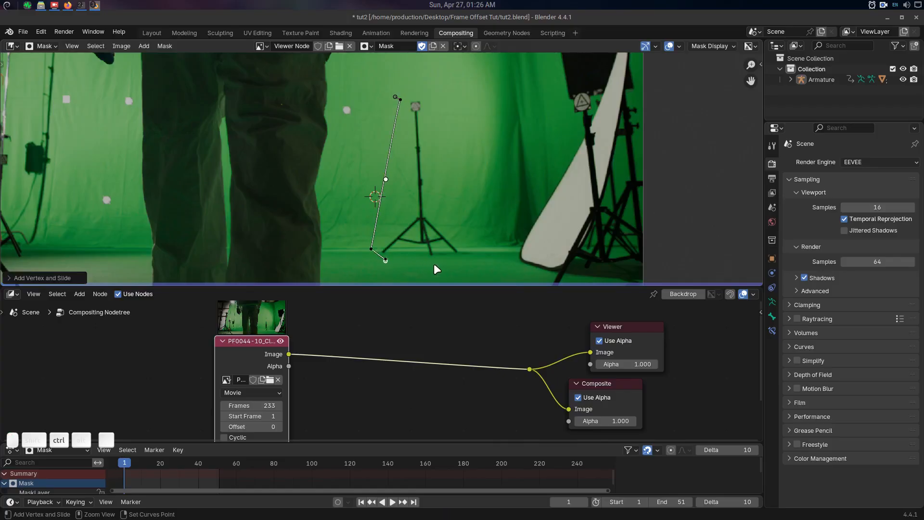
left_click(475, 248, "ctrl")
left_click(447, 189, "ctrl")
key("alt+c")
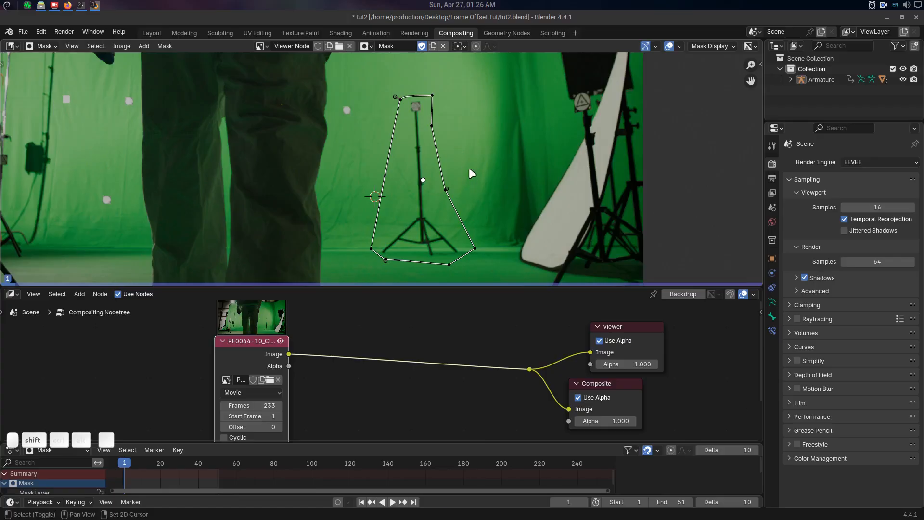
middle_click_drag(469, 168, 440, 155, "shift")
key("a")
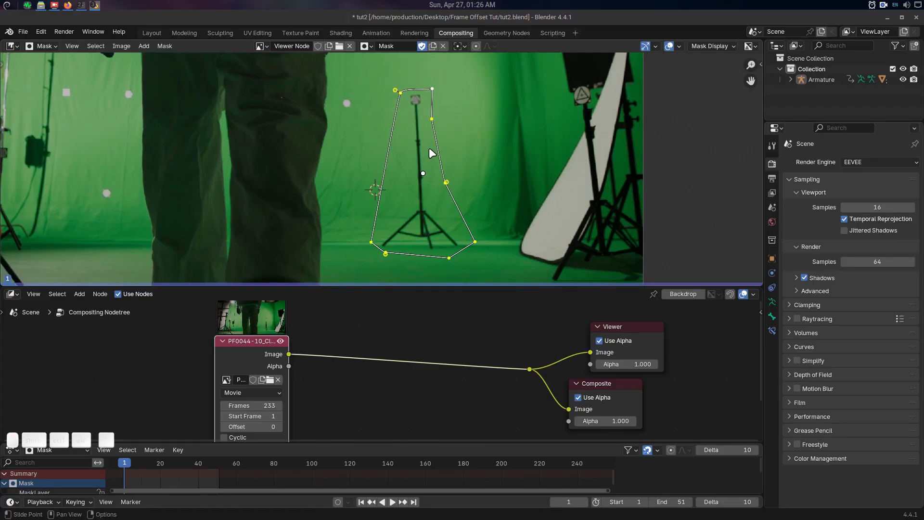
Keyframe the mask shape at frame 1 with the dope sheet in Mask mode, and enable Auto Keying.
left_click(56, 451)
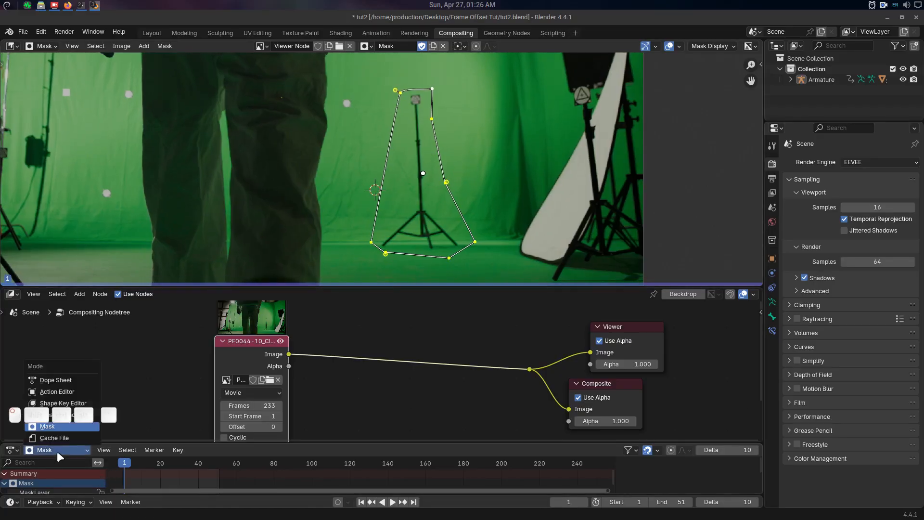
left_click(62, 425)
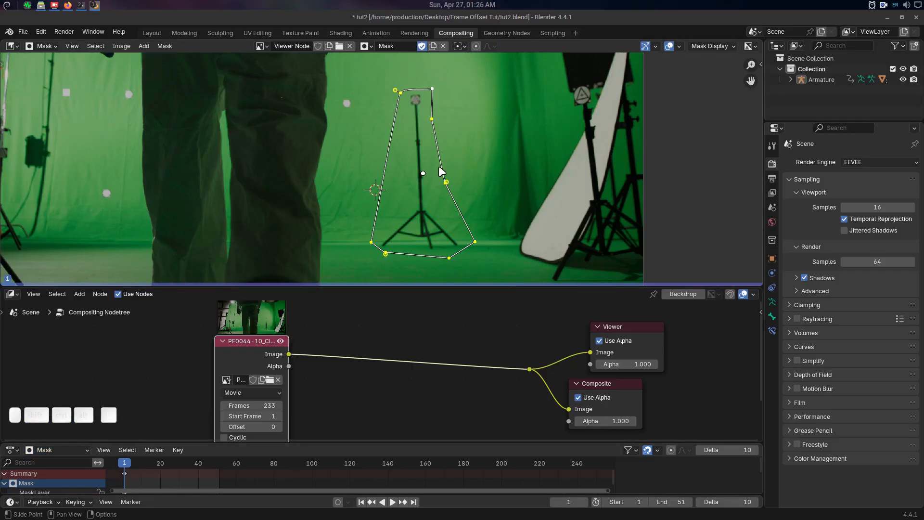
left_click(338, 502)
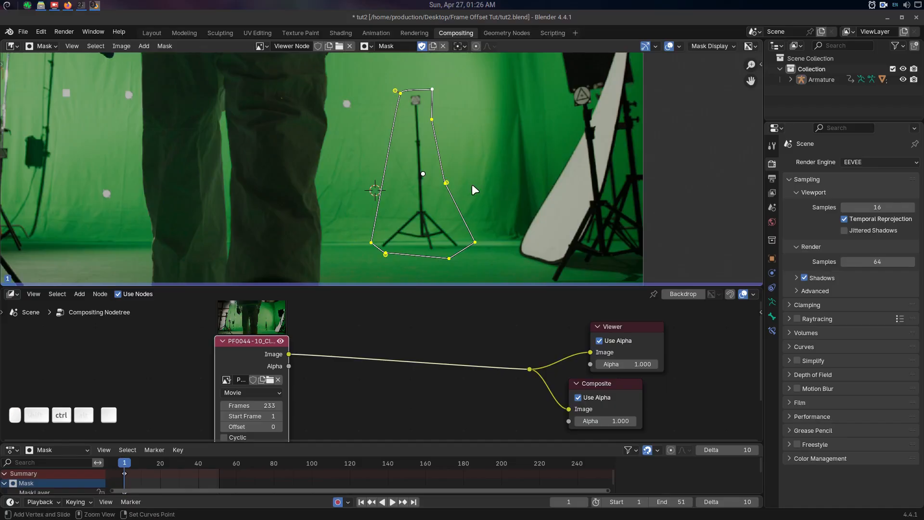
Advance by the frame offset to frames 11 and 21, moving the mask slightly at each to keyframe it around the light stand.
key("ctrl+Right")
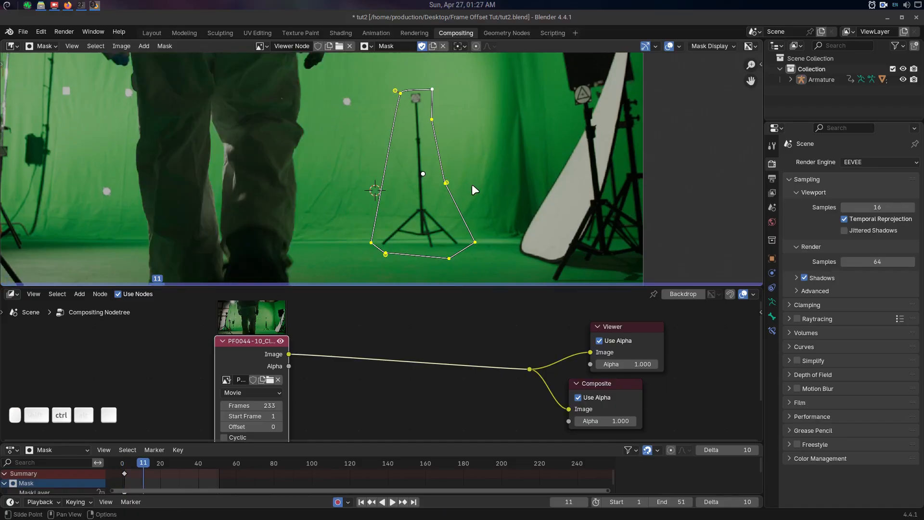
key("g")
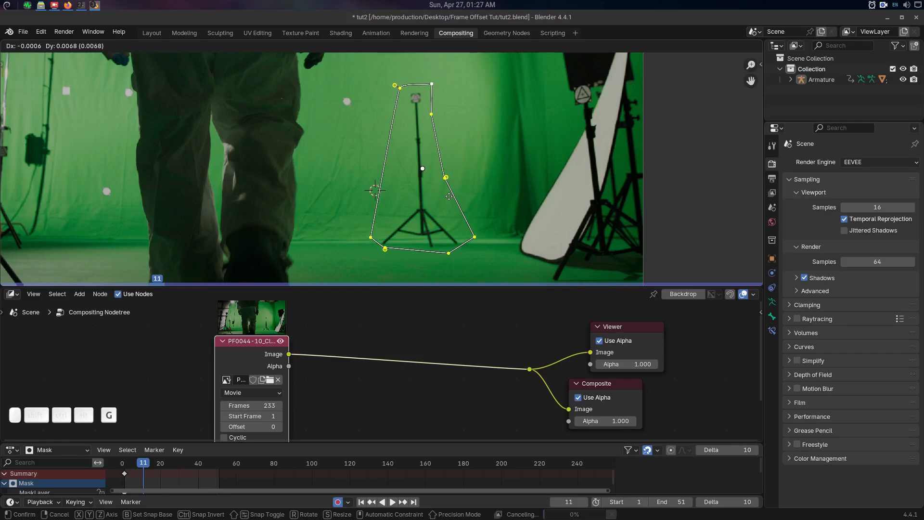
left_click(449, 196)
key("ctrl+Right")
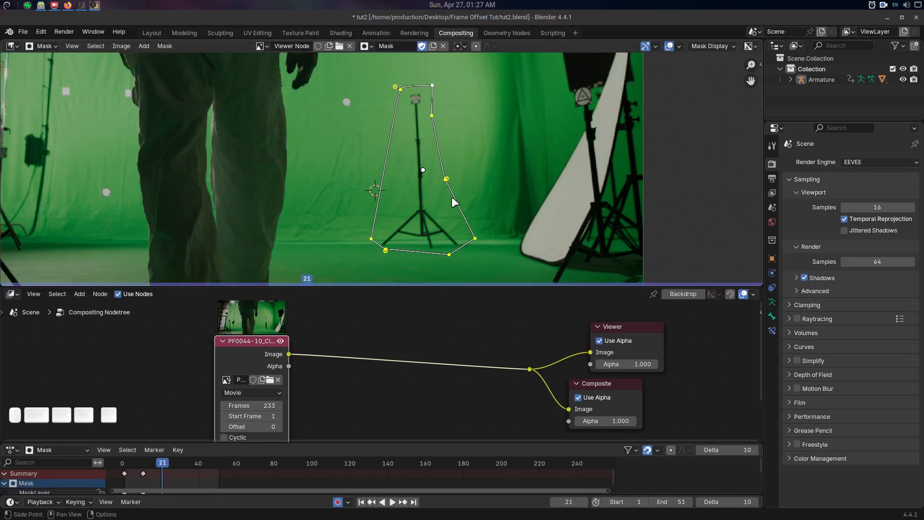
key("g")
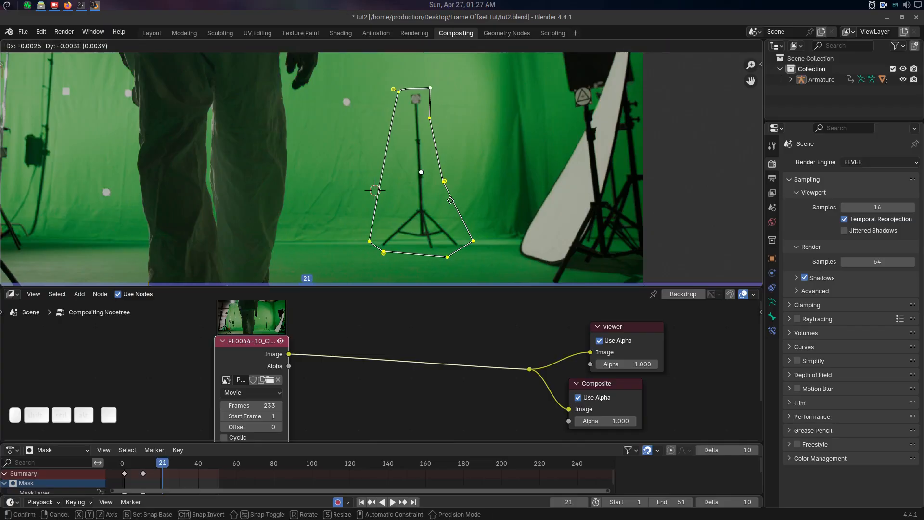
left_click(452, 205)
Keyframe small mask moves at frames 31 and 41, stepping by the frame offset and ending at frame 51.
key("ctrl+Right")
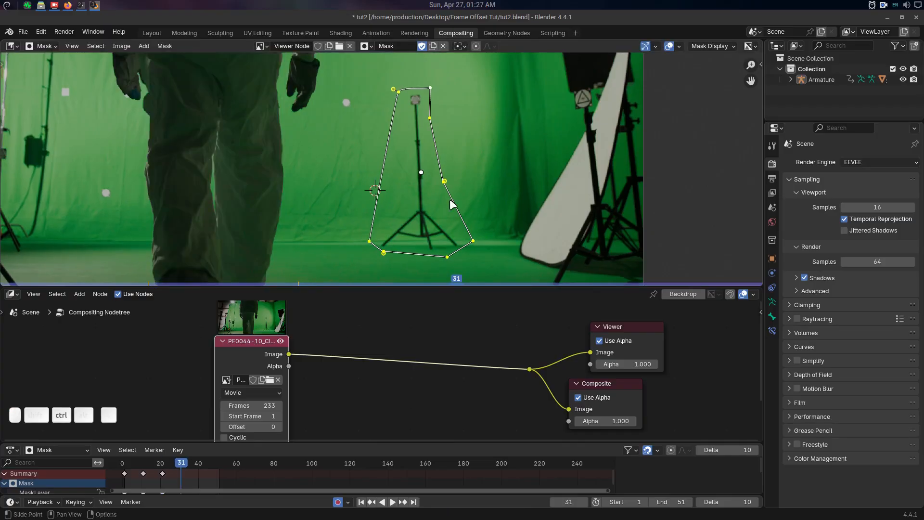
key("g")
left_click(452, 208)
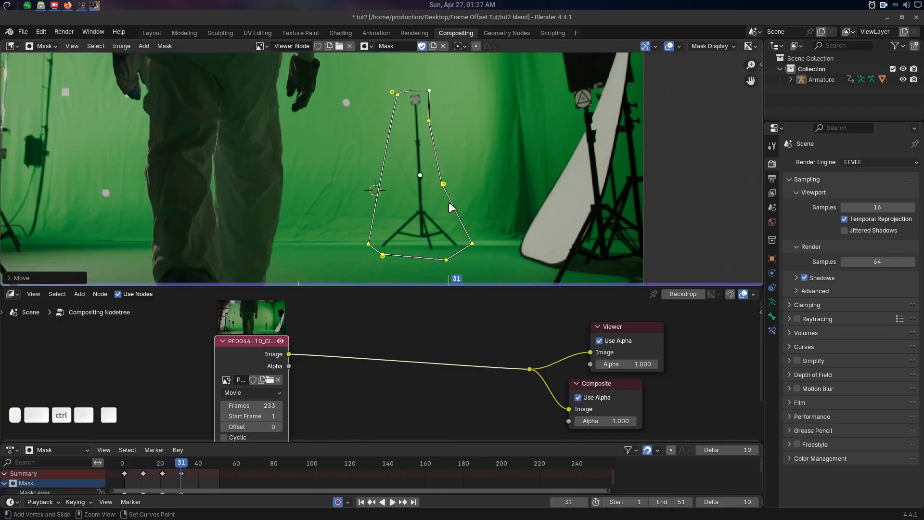
key("ctrl+Right")
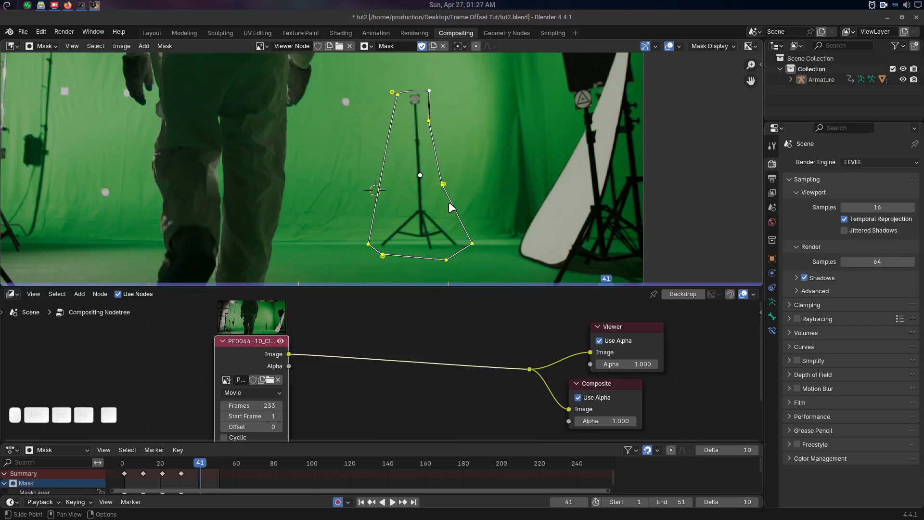
key("g")
left_click(451, 208)
key("ctrl+Right")
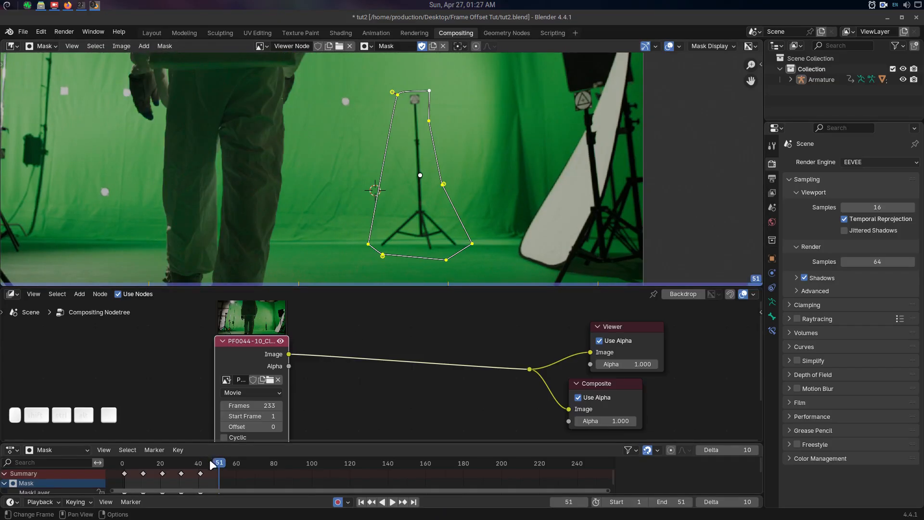
Scrub back through the mask animation to frame 1 and set the custom frame offset to 15.
left_click_drag(219, 473, 165, 479)
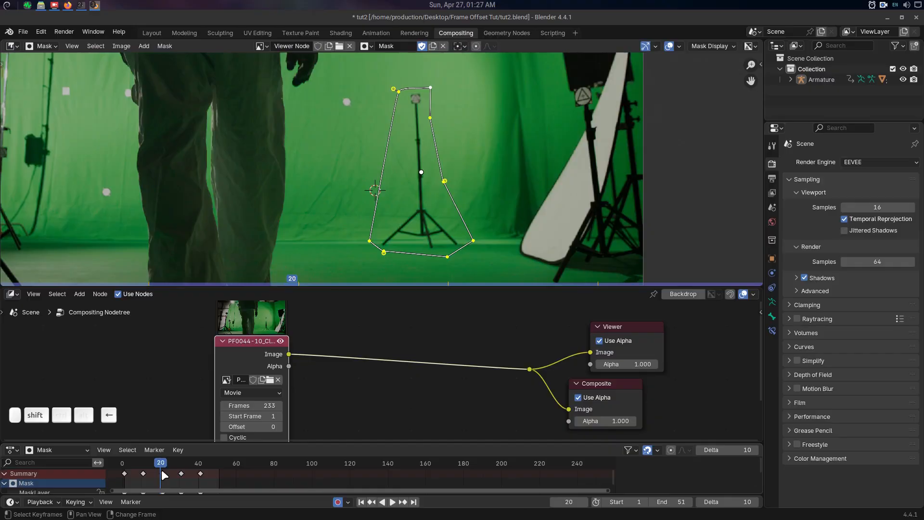
key("Escape")
left_click(726, 450)
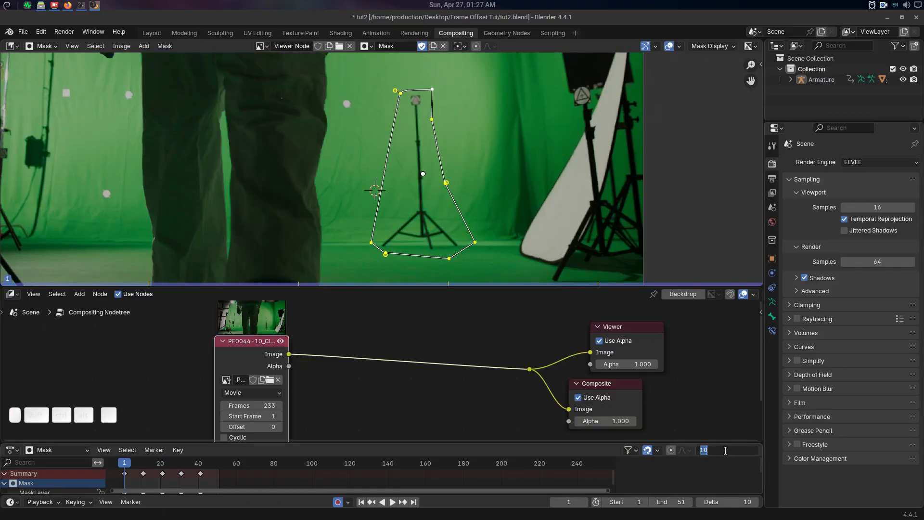
type("15")
key("Return")
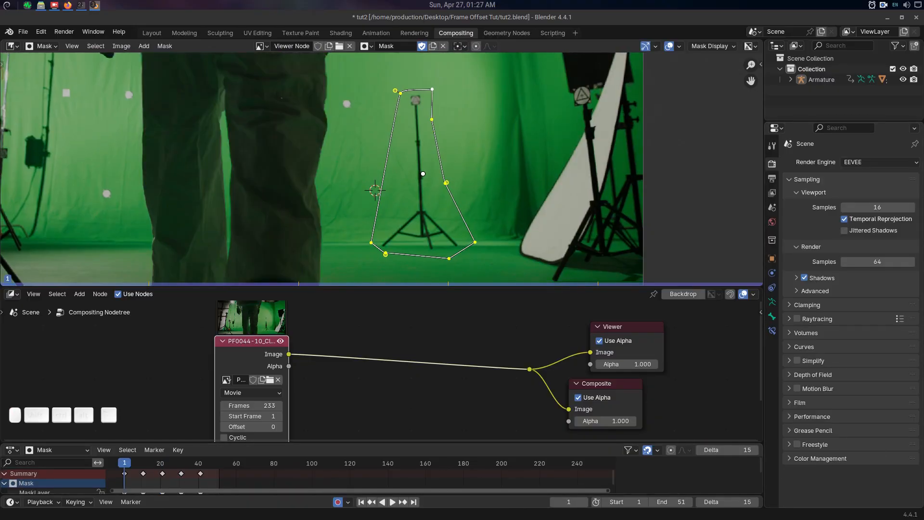